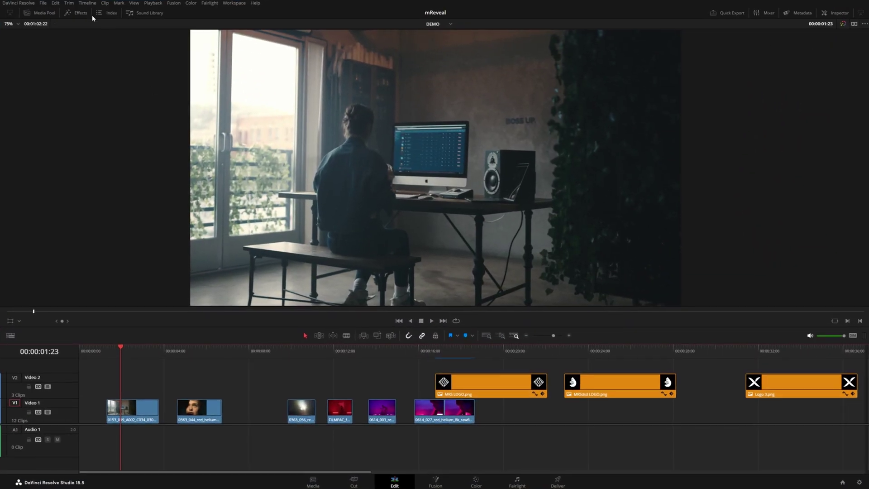
# - Show the mReveal transitions in a wide two-column grid and trim the first clip's edit point by a frame
pyautogui.click(77, 12)
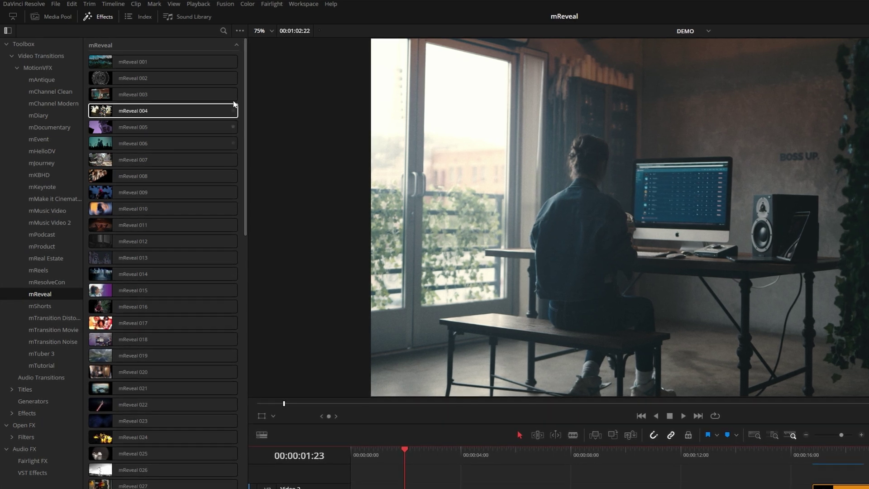
pyautogui.moveTo(246, 104); pyautogui.dragTo(267, 65)
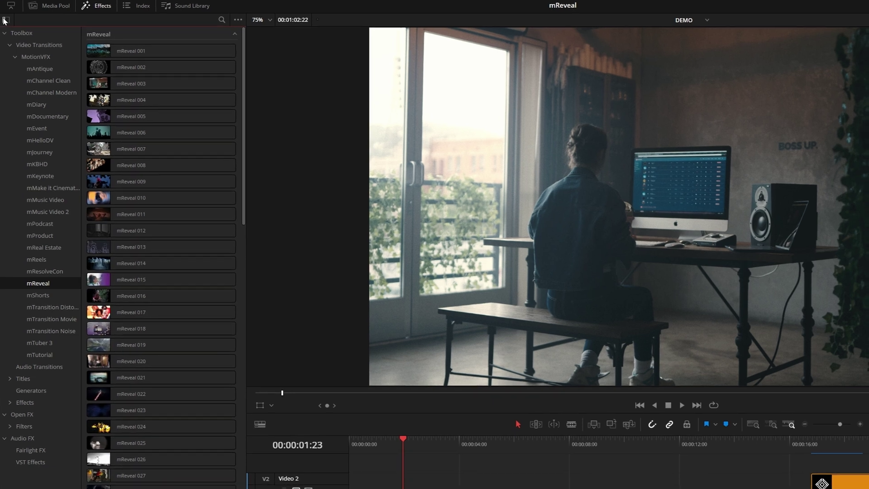
pyautogui.click(4, 20)
pyautogui.moveTo(450, 488); pyautogui.dragTo(458, 488)
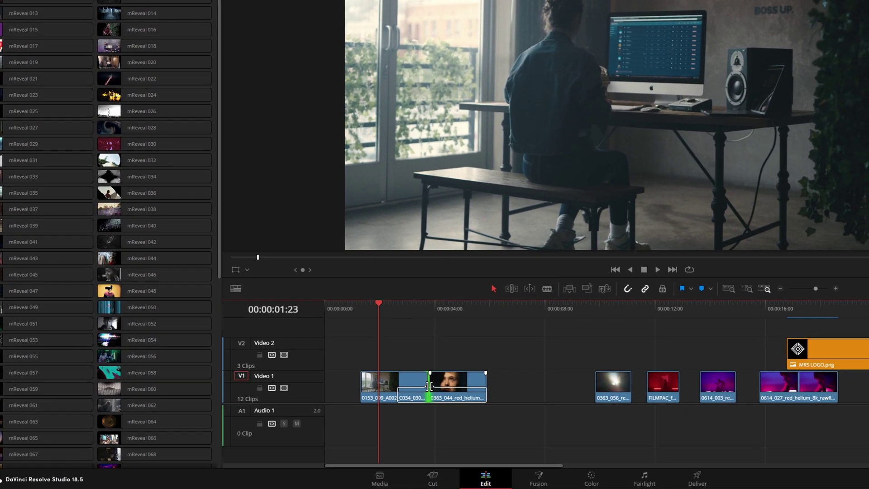
pyautogui.moveTo(434, 387); pyautogui.dragTo(432, 389)
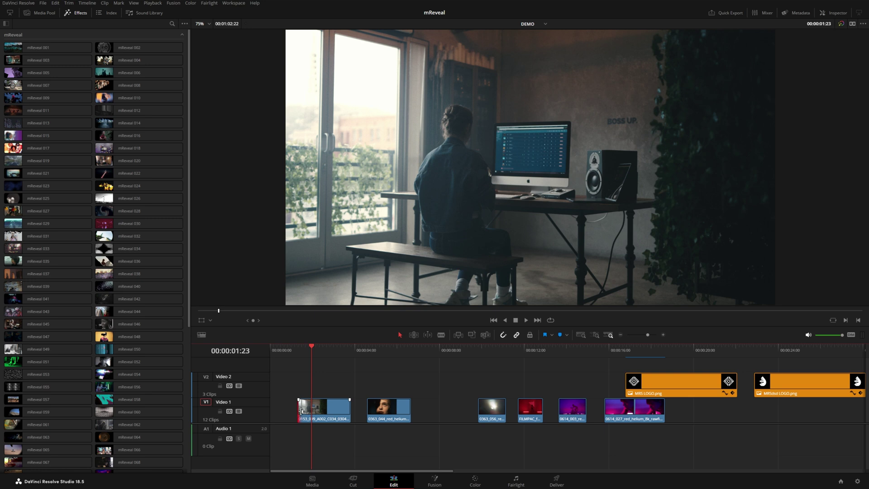
# - Apply mReveal 005 to the first V1 clip's start, preview it, and show its Inspector settings
pyautogui.moveTo(9, 74); pyautogui.dragTo(306, 415)
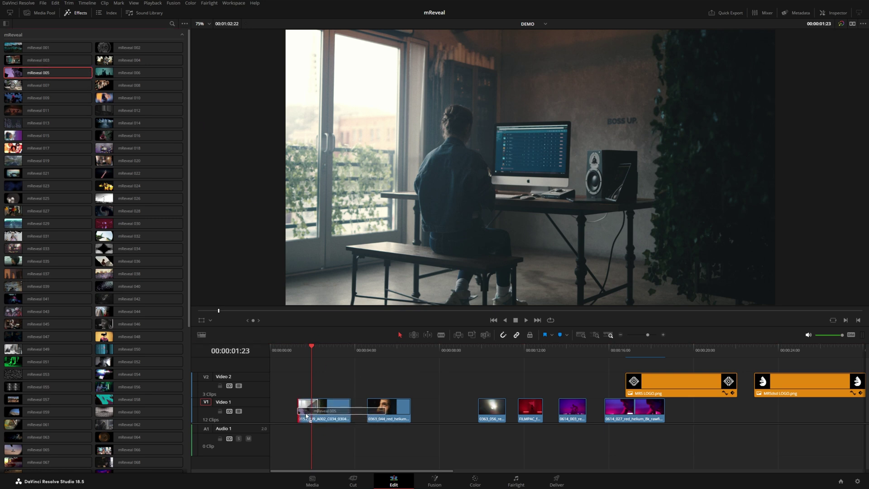
pyautogui.click(292, 348)
pyautogui.press('space')
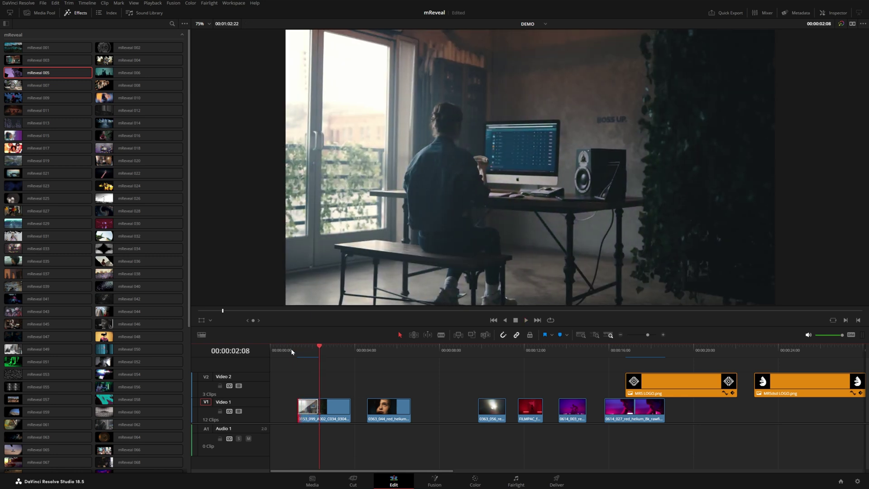
pyautogui.click(291, 349)
pyautogui.press('space')
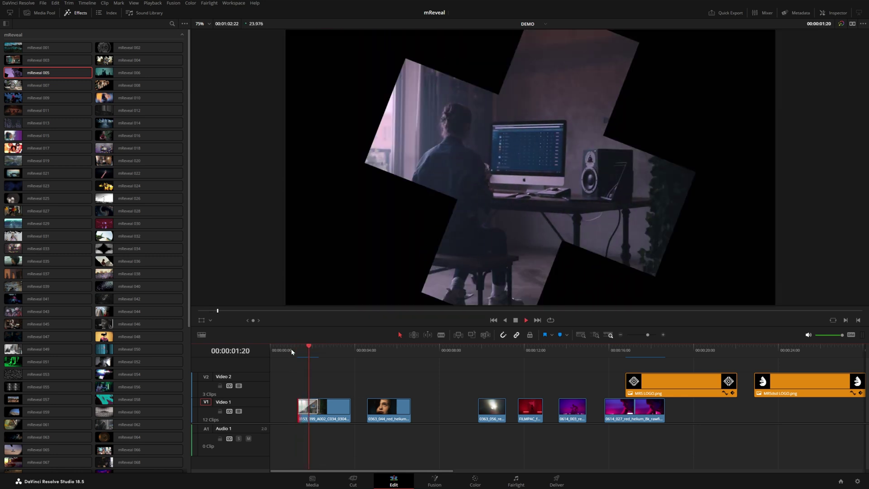
pyautogui.click(293, 349)
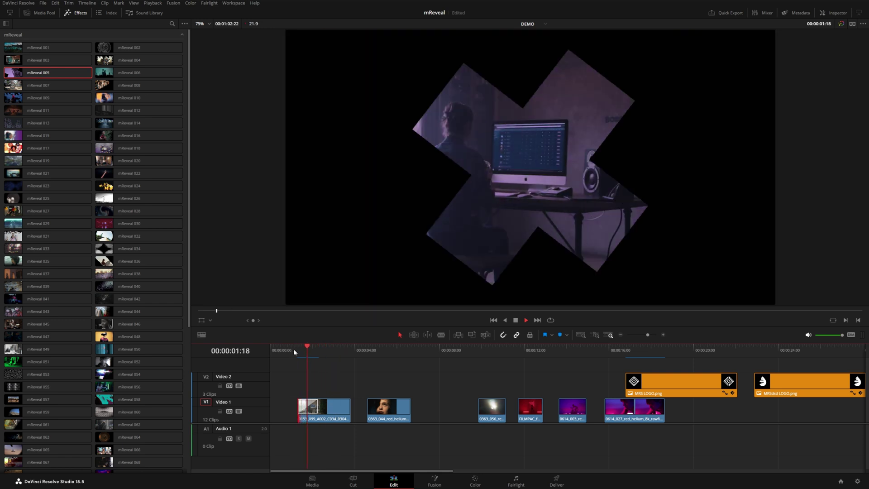
pyautogui.press('space')
pyautogui.click(834, 13)
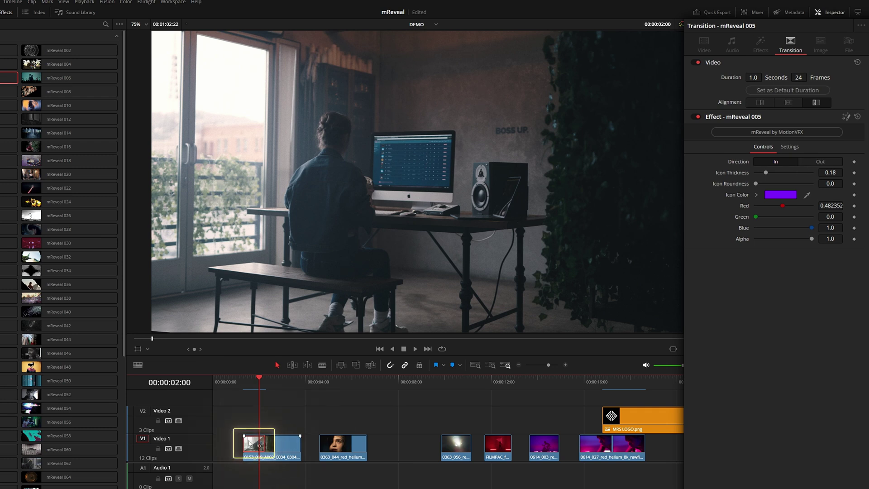
# - Move mReveal 005 to the first clip's end, set its direction to Out, and replay it
pyautogui.moveTo(249, 443); pyautogui.dragTo(290, 444)
pyautogui.click(293, 443)
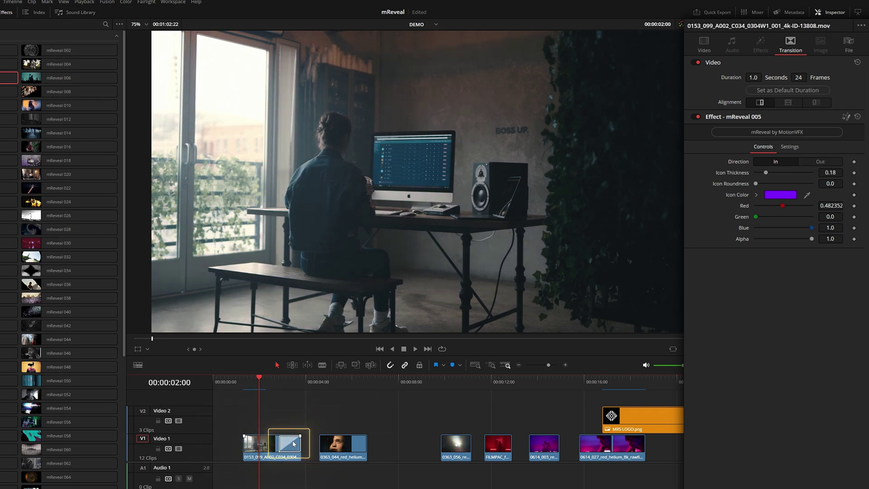
pyautogui.click(814, 161)
pyautogui.moveTo(276, 384); pyautogui.dragTo(277, 386)
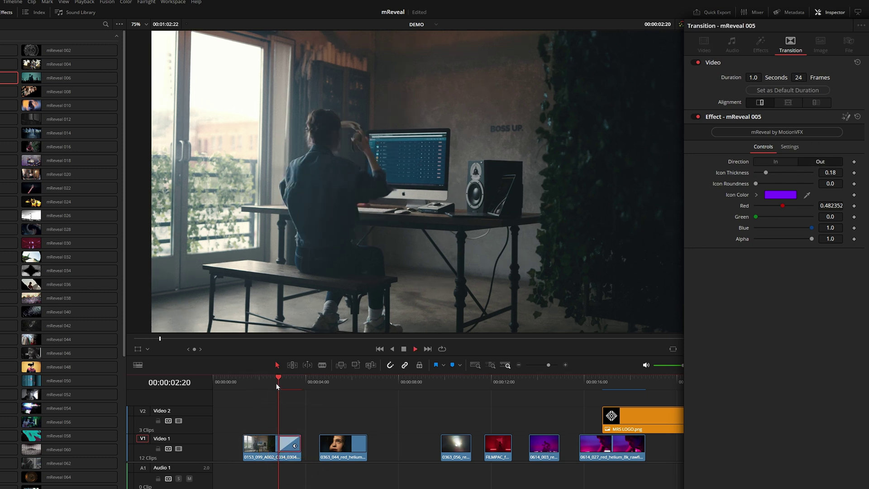
pyautogui.press('space')
pyautogui.click(276, 384)
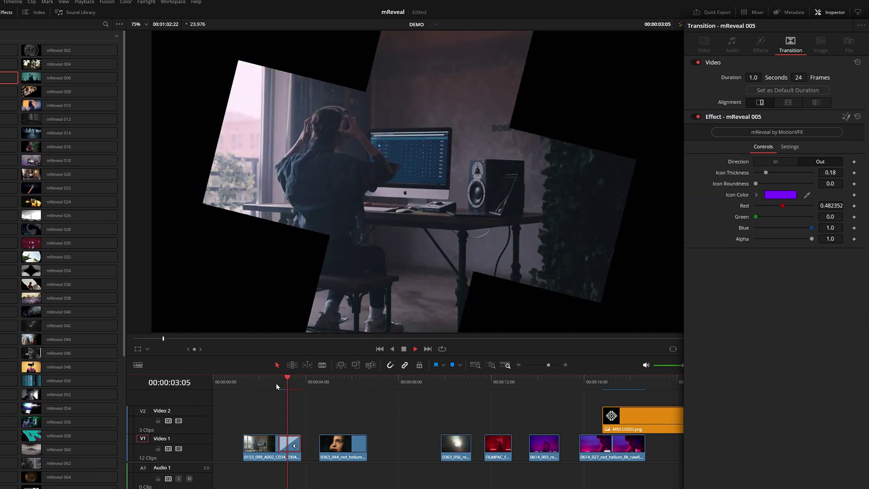
pyautogui.click(276, 384)
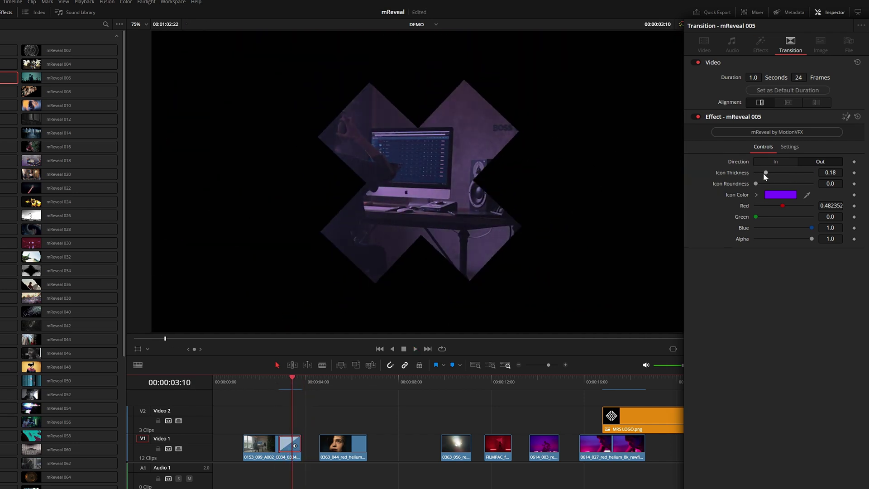
# - Give the mReveal 005 icon thickness 0.15, roundness 0.157 and a light grey colour
pyautogui.moveTo(775, 176); pyautogui.dragTo(764, 175)
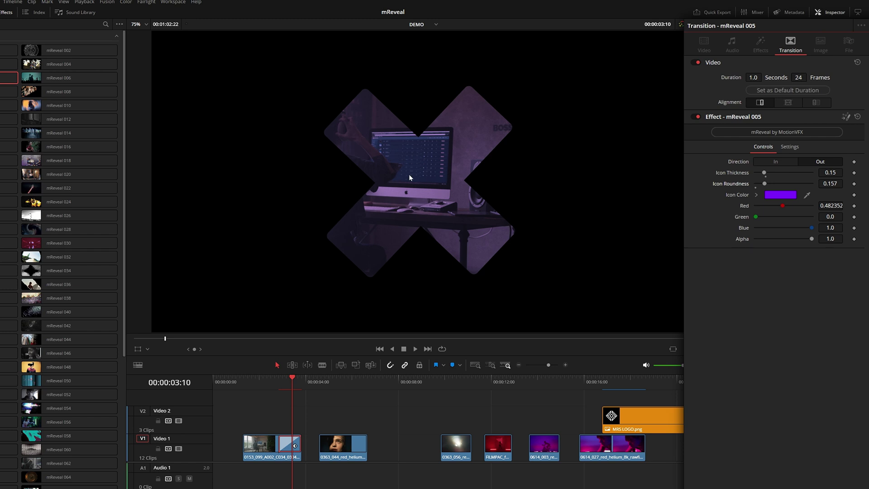
pyautogui.click(757, 195)
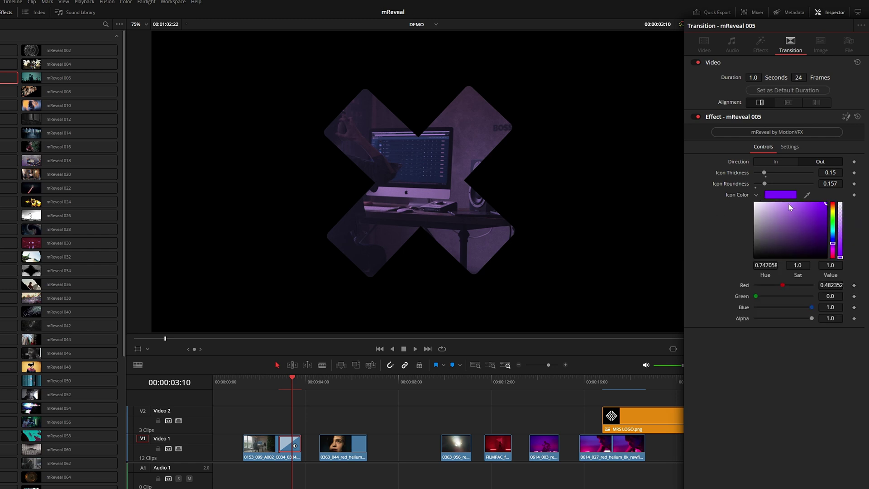
pyautogui.click(835, 216)
pyautogui.moveTo(754, 229); pyautogui.dragTo(754, 219)
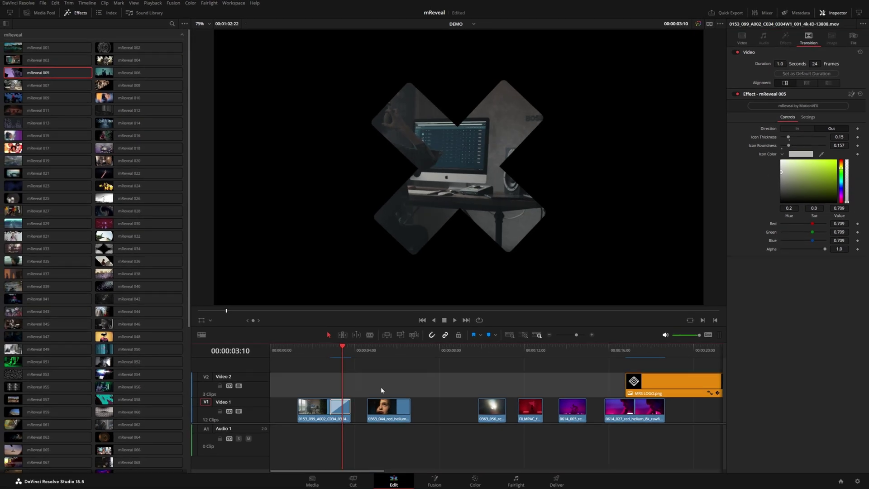
# - Close the gap after the first clip and put mReveal 014 on that cut, trying its alignments
pyautogui.click(344, 409)
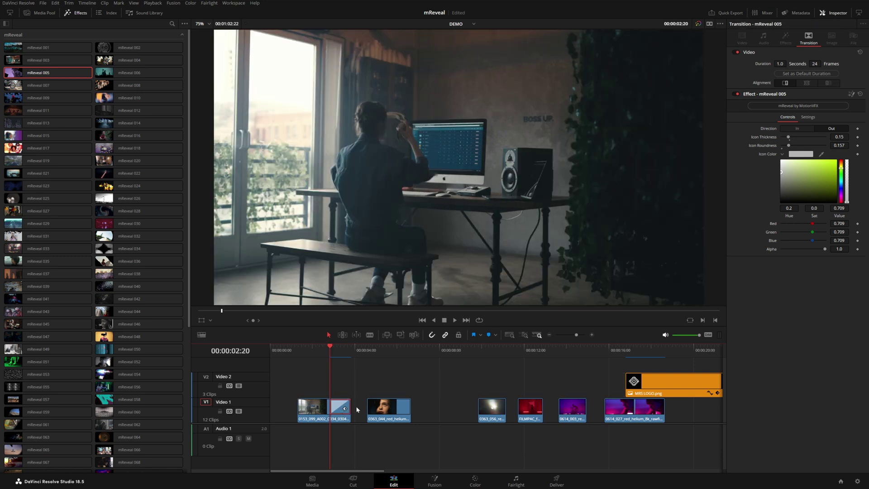
pyautogui.moveTo(381, 416); pyautogui.dragTo(370, 415)
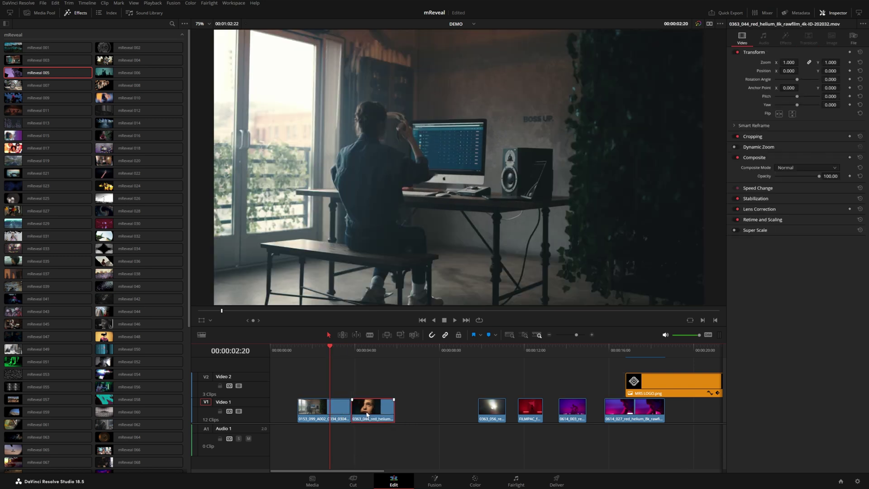
pyautogui.moveTo(107, 125); pyautogui.dragTo(213, 144)
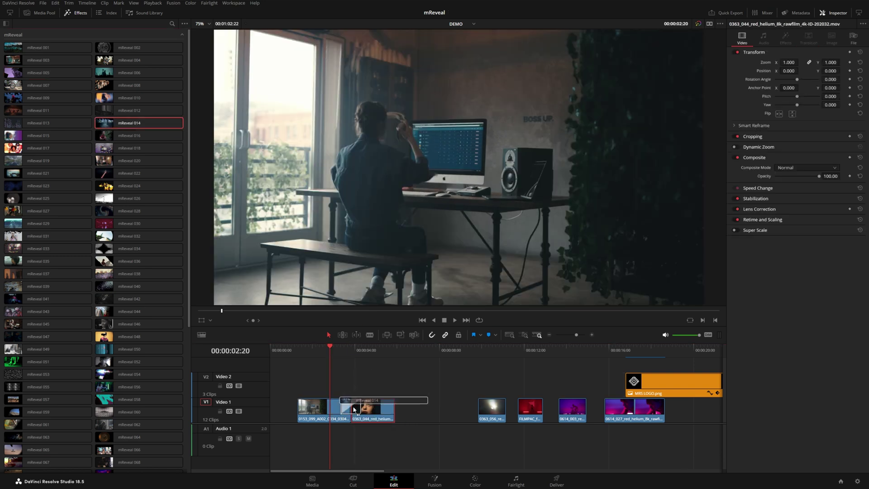
pyautogui.moveTo(339, 407); pyautogui.dragTo(339, 408)
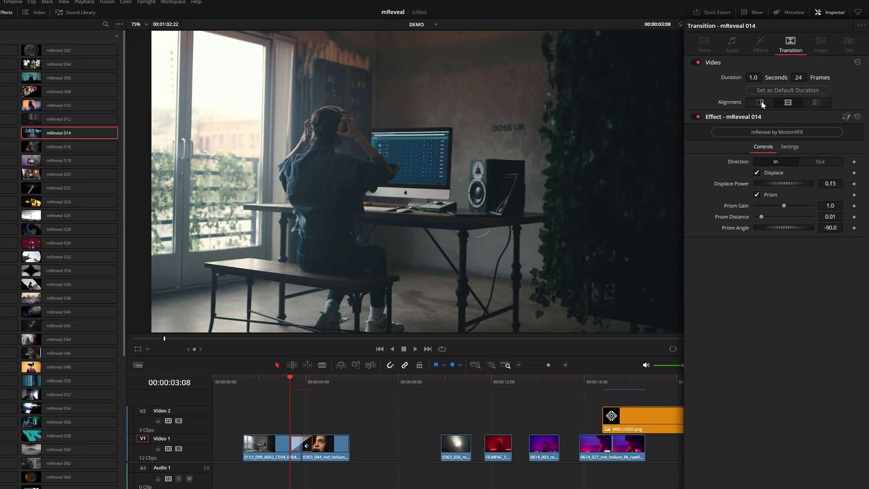
pyautogui.click(762, 104)
pyautogui.click(790, 103)
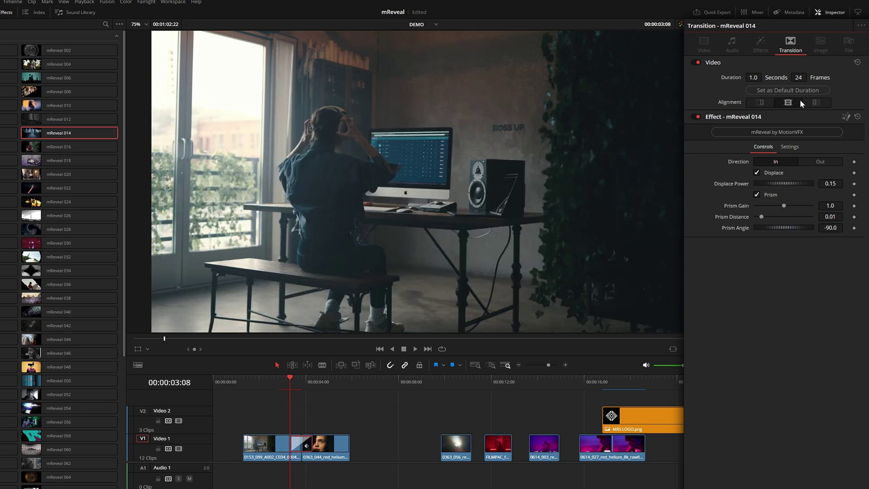
pyautogui.click(811, 103)
# - Preview the mReveal 014 transition from just before the cut
pyautogui.click(299, 446)
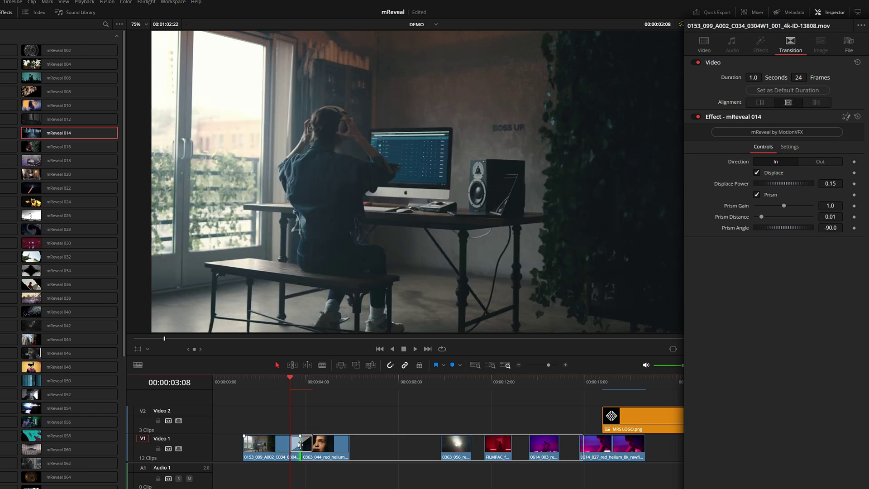
pyautogui.click(284, 387)
pyautogui.press('space')
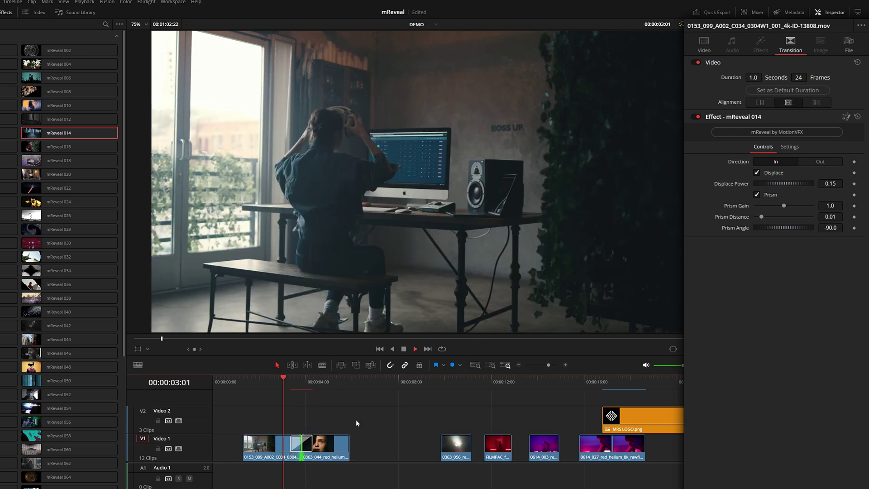
pyautogui.press('space')
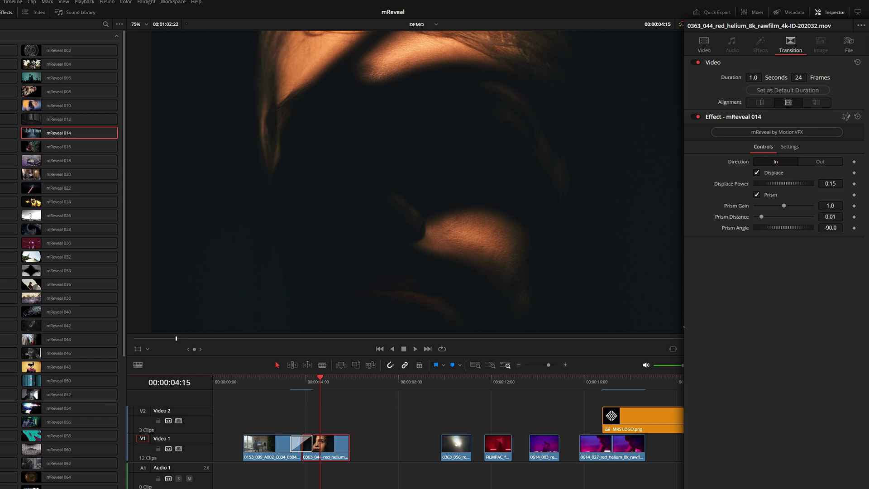
# - Switch mReveal 014's direction to Out and replay the transition
pyautogui.click(817, 164)
pyautogui.click(290, 383)
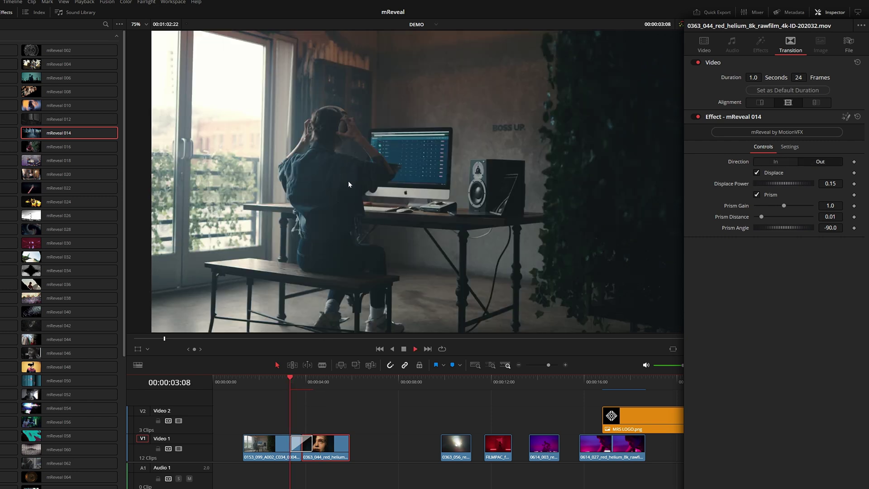
pyautogui.press('space')
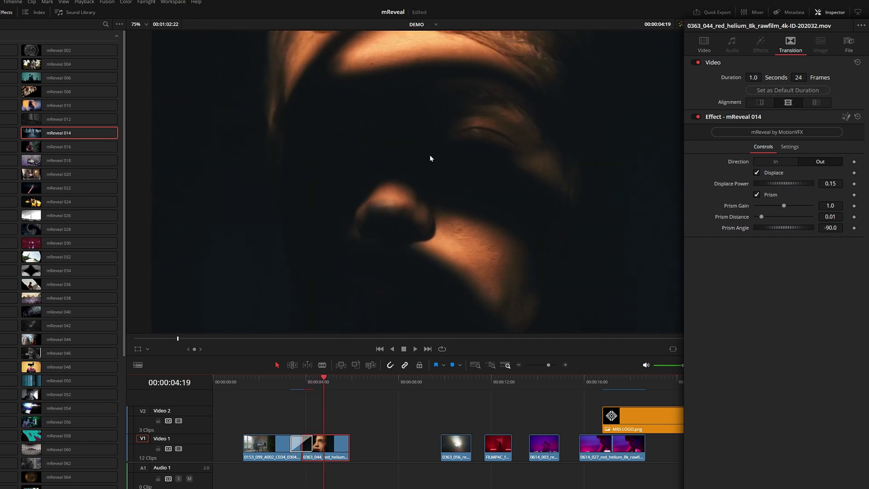
pyautogui.click(292, 383)
pyautogui.press('space')
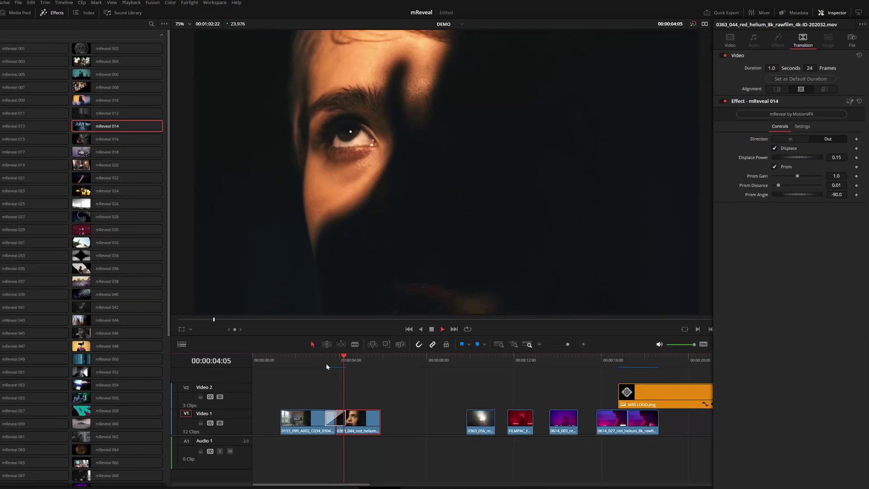
pyautogui.click(293, 384)
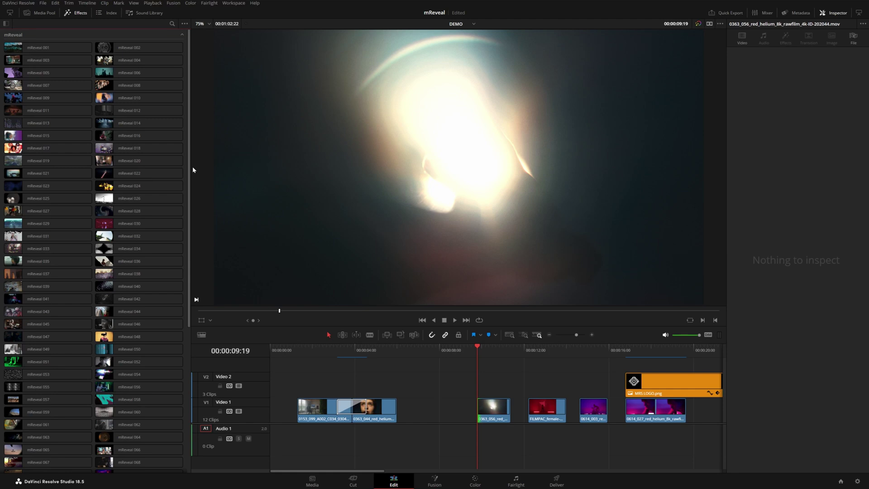
# - Drag another mReveal transition, such as mReveal 025, onto a middle cut of the slideshow
pyautogui.moveTo(189, 207); pyautogui.dragTo(189, 377)
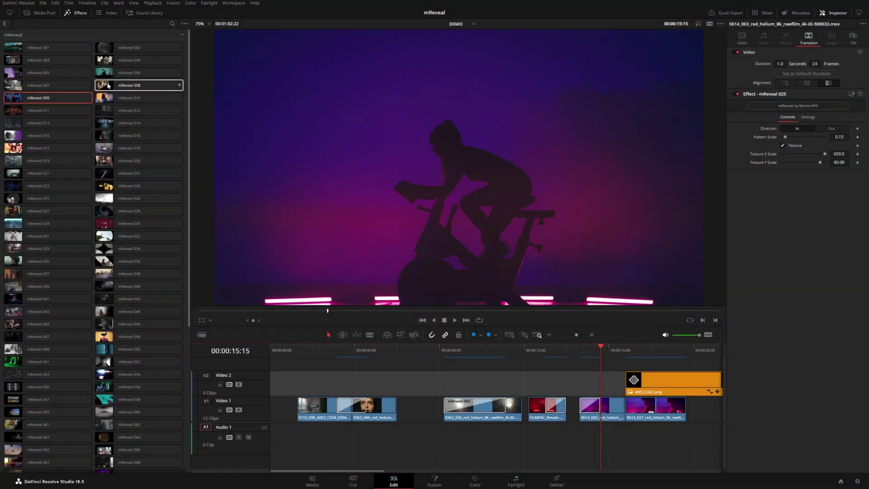
# - Place a 2.3-second mReveal 008 on the 0614 cut set to Out, shifting MRS LOGO later
pyautogui.moveTo(149, 86); pyautogui.dragTo(366, 163)
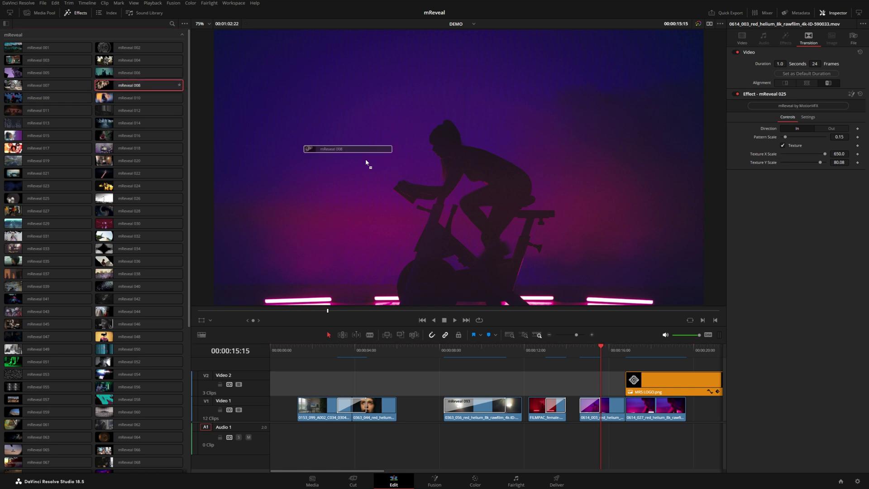
pyautogui.moveTo(628, 408); pyautogui.dragTo(605, 408)
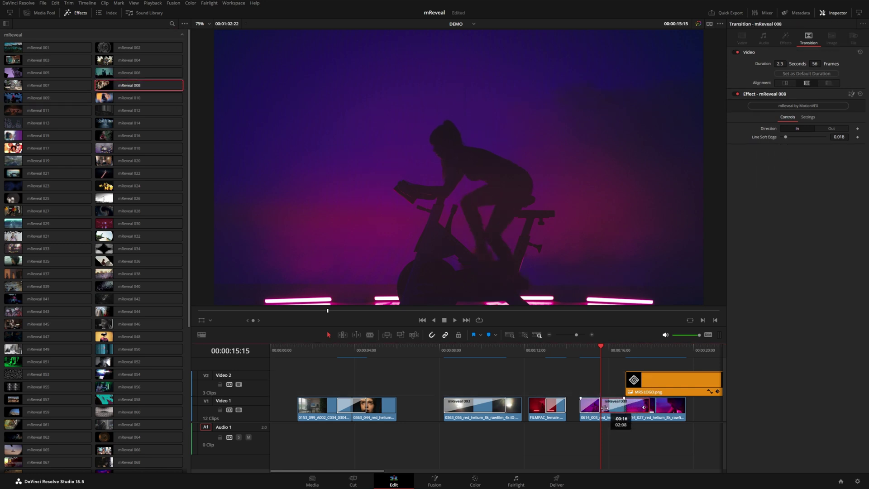
pyautogui.moveTo(628, 382); pyautogui.dragTo(688, 381)
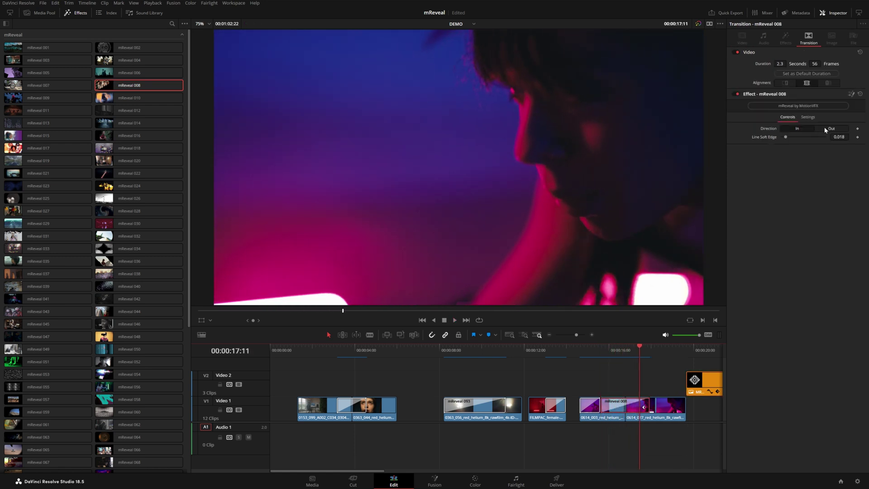
pyautogui.click(824, 128)
pyautogui.click(601, 351)
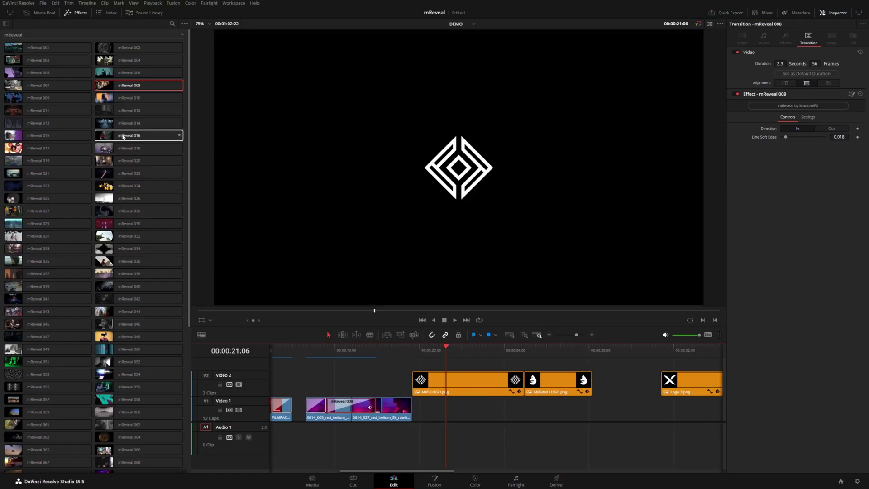
# - Open MRS LOGO with a 1.9-second mReveal 016, replay it, and drop mReveal 060 at its end
pyautogui.moveTo(113, 137); pyautogui.dragTo(422, 379)
pyautogui.click(412, 350)
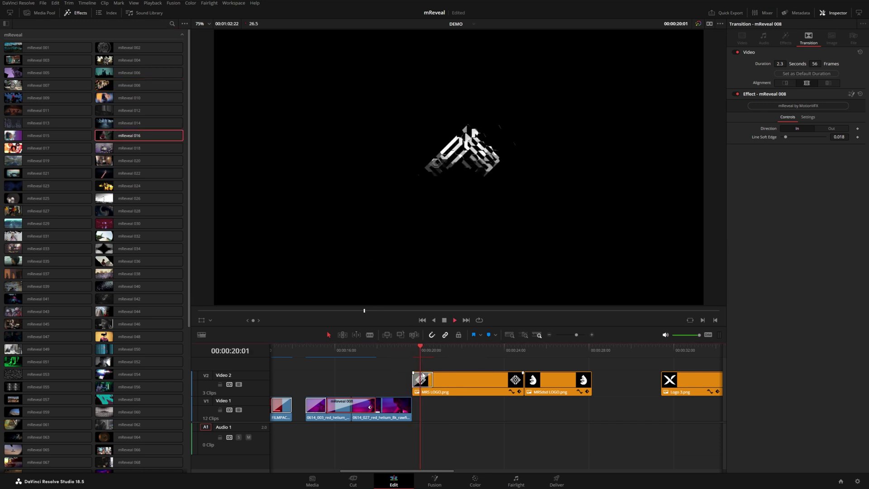
pyautogui.click(415, 355)
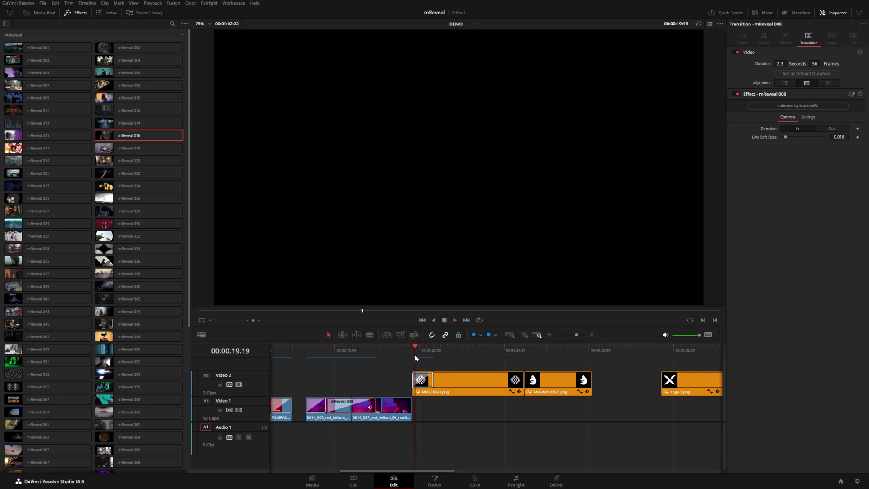
pyautogui.click(415, 355)
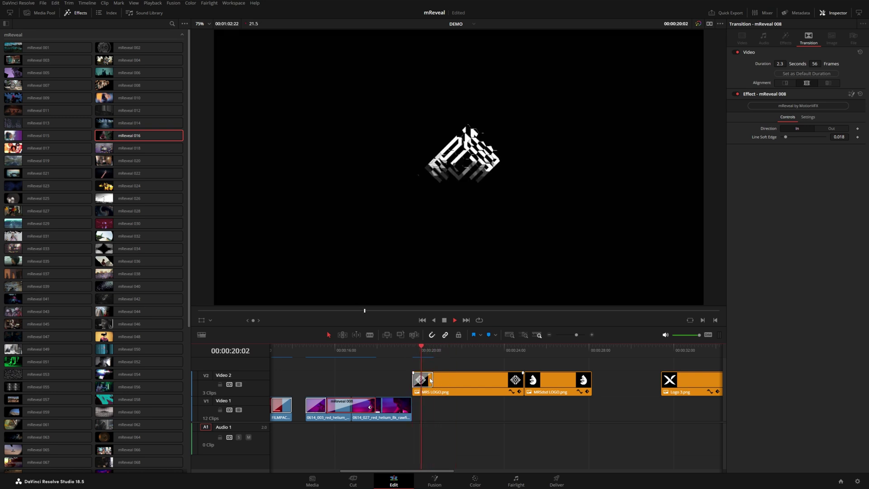
pyautogui.click(435, 379)
pyautogui.click(413, 354)
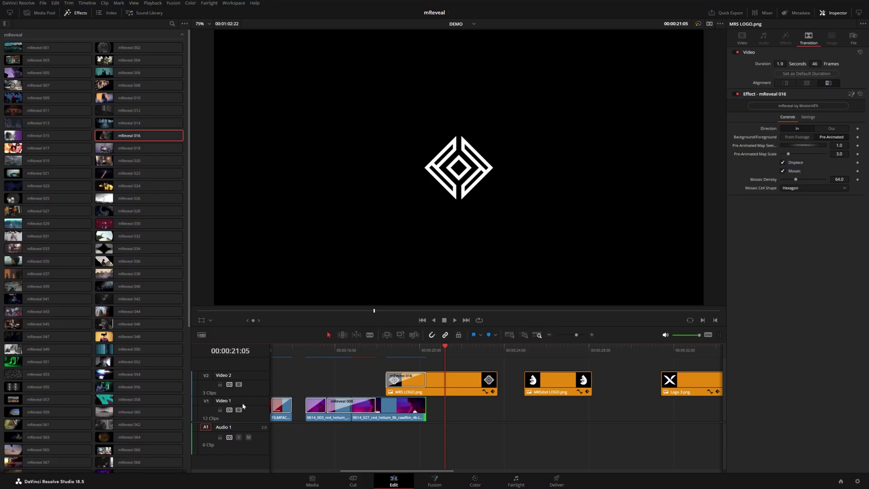
pyautogui.moveTo(136, 412); pyautogui.dragTo(491, 381)
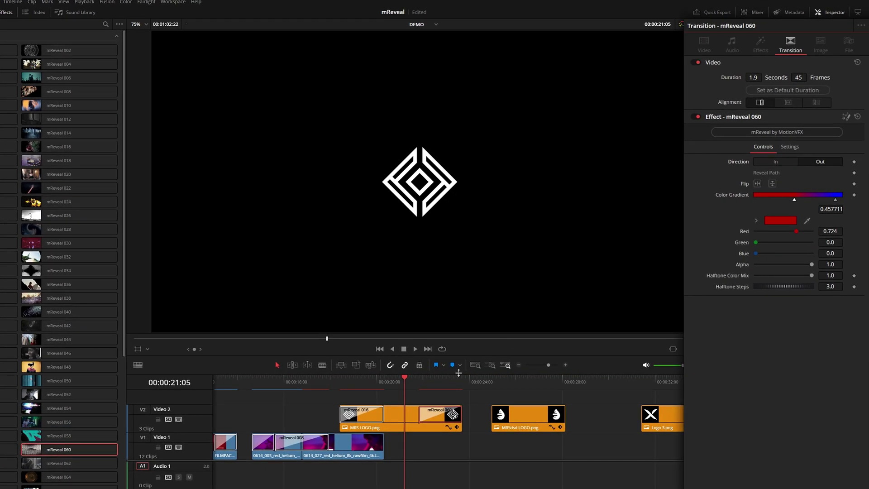
# - Play the MRS LOGO exit transition and park a few frames into the effect
pyautogui.click(420, 383)
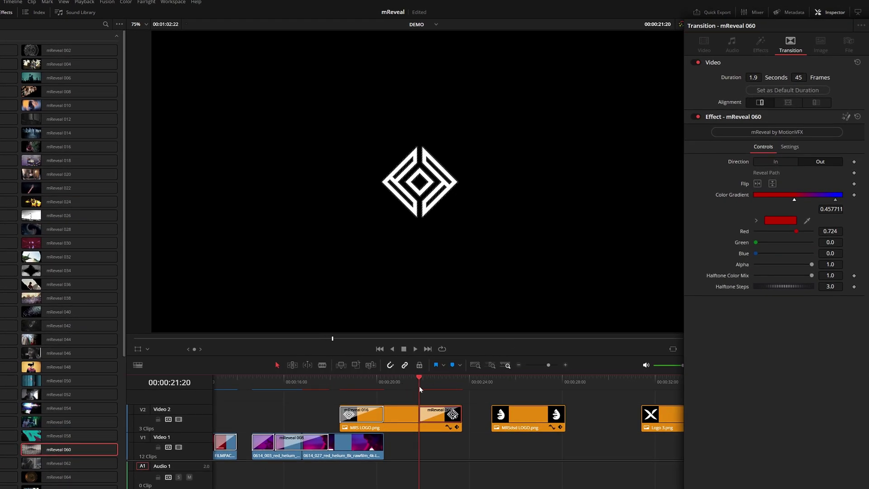
pyautogui.press('space')
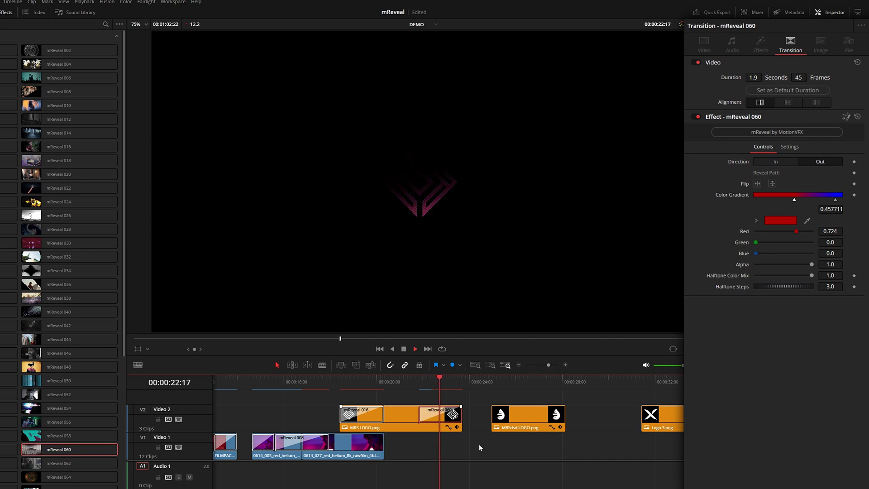
pyautogui.press('space')
pyautogui.hotkey('shift', 'Left')
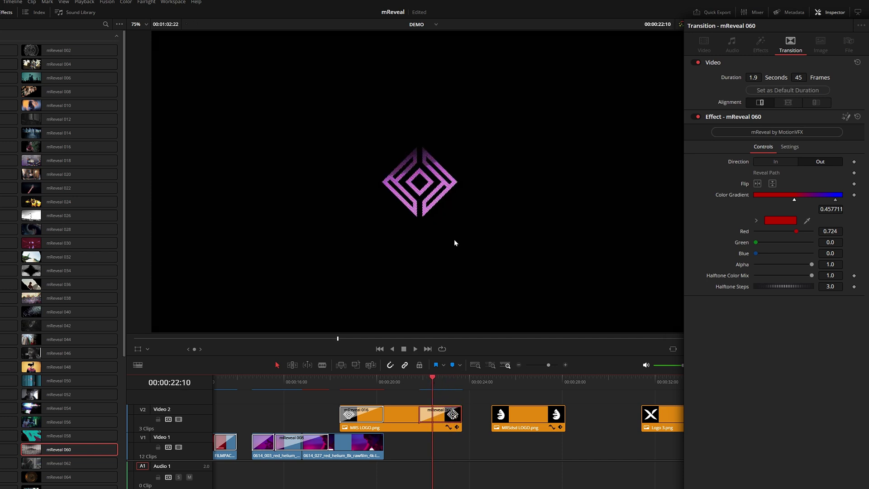
pyautogui.press('Right')
pyautogui.press('Right')
pyautogui.press('Right')
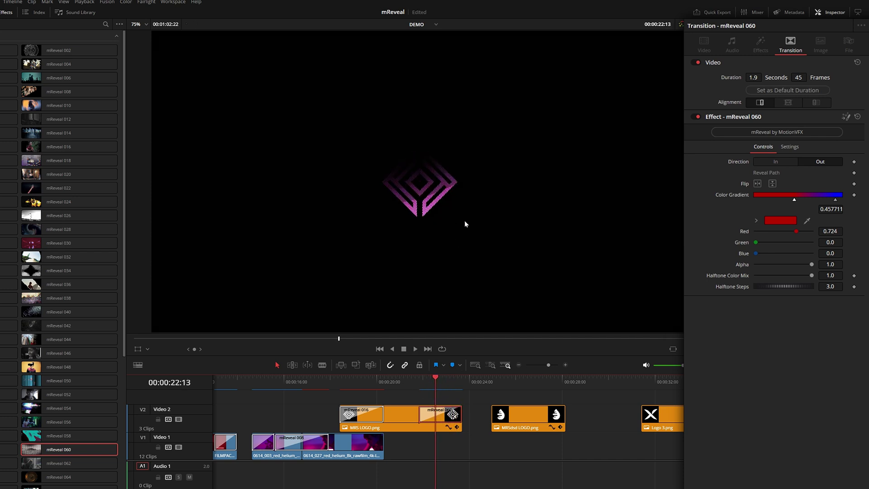
# - Recolour the mReveal 060 gradient stops green on the left and yellow on the right
pyautogui.click(757, 221)
pyautogui.click(833, 243)
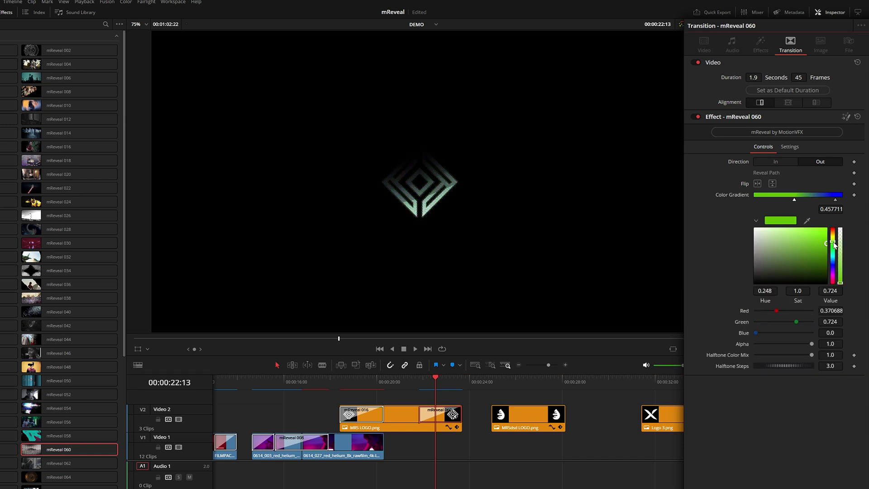
pyautogui.click(836, 200)
pyautogui.click(834, 238)
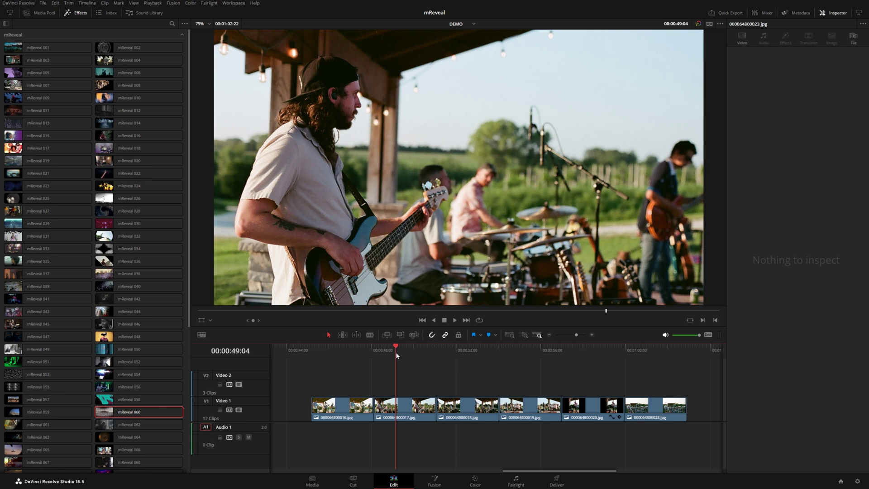
# - Add mReveal 096 between photos 000064800016.jpg and 000064800017.jpg and preview it
pyautogui.moveTo(396, 355); pyautogui.dragTo(533, 372)
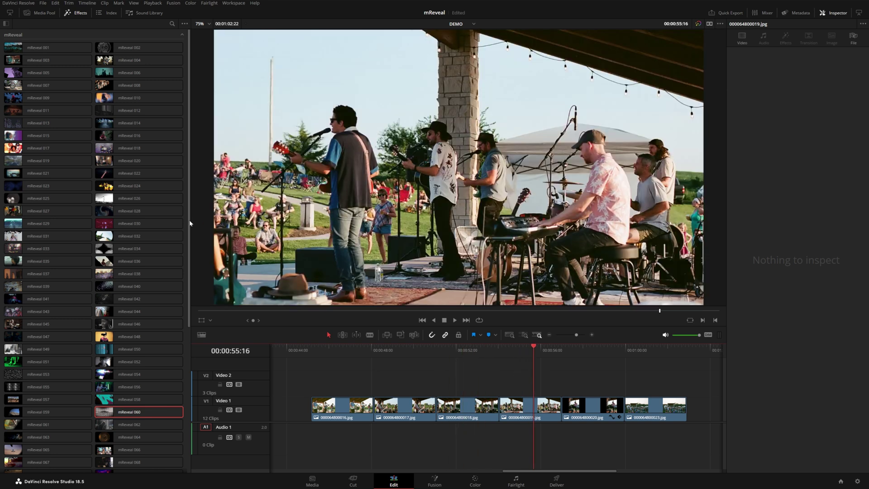
pyautogui.moveTo(190, 260); pyautogui.dragTo(185, 426)
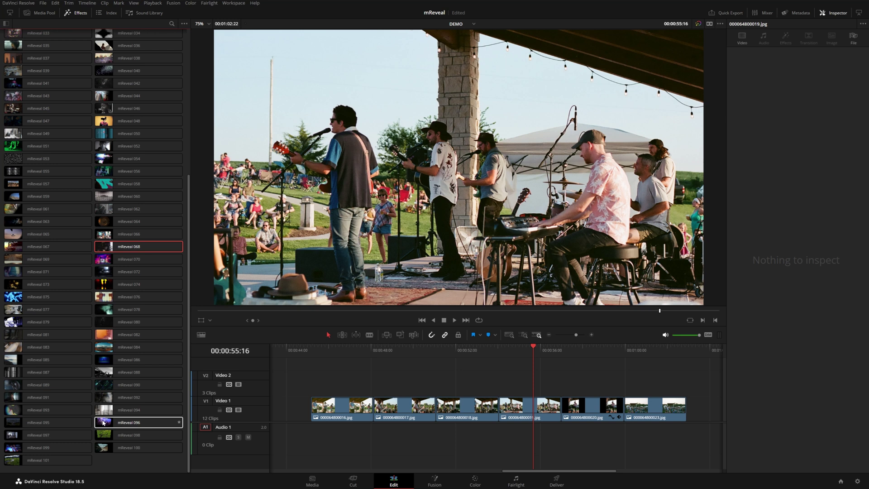
pyautogui.moveTo(103, 423); pyautogui.dragTo(365, 406)
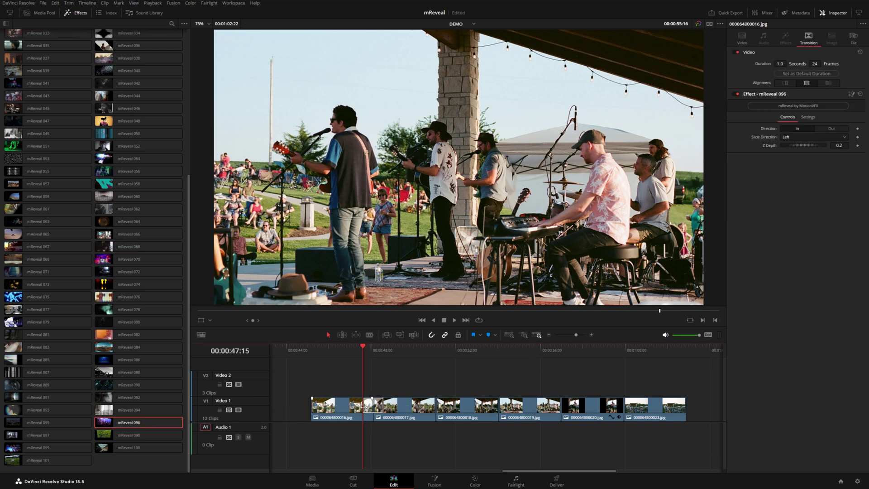
pyautogui.press('space')
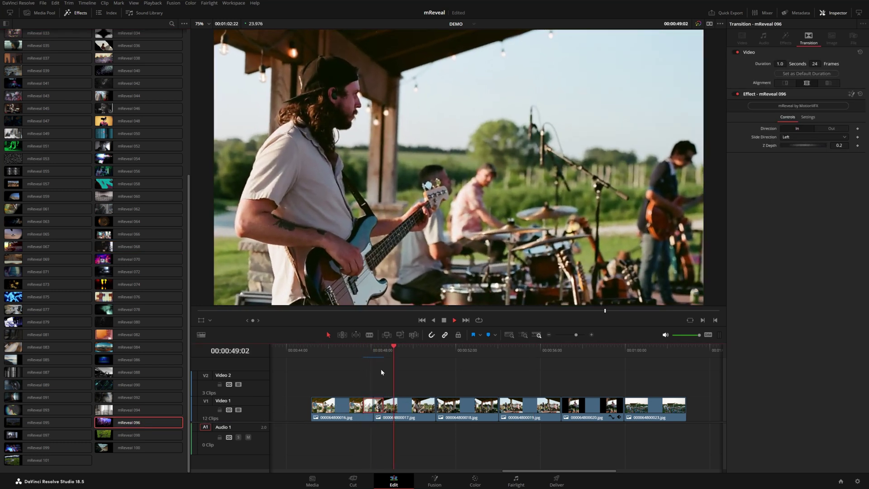
pyautogui.press('space')
# - Change mReveal 096's slide direction from Left to Up and replay it
pyautogui.click(817, 137)
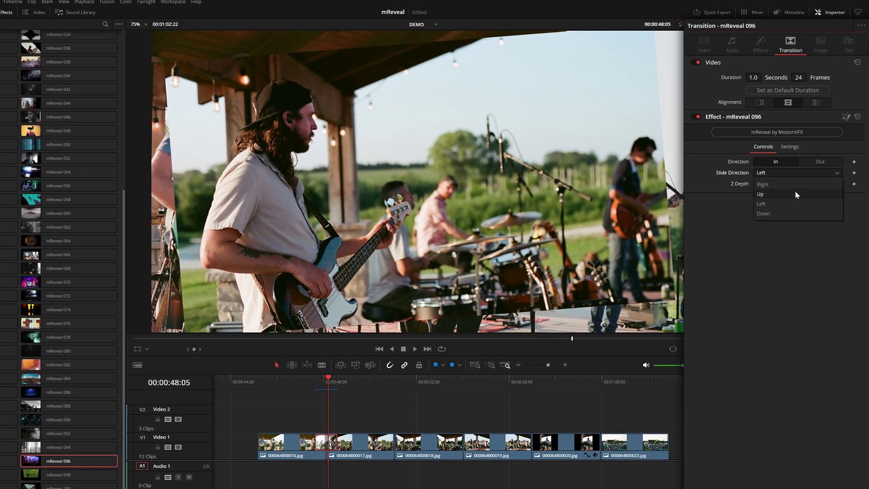
pyautogui.click(786, 192)
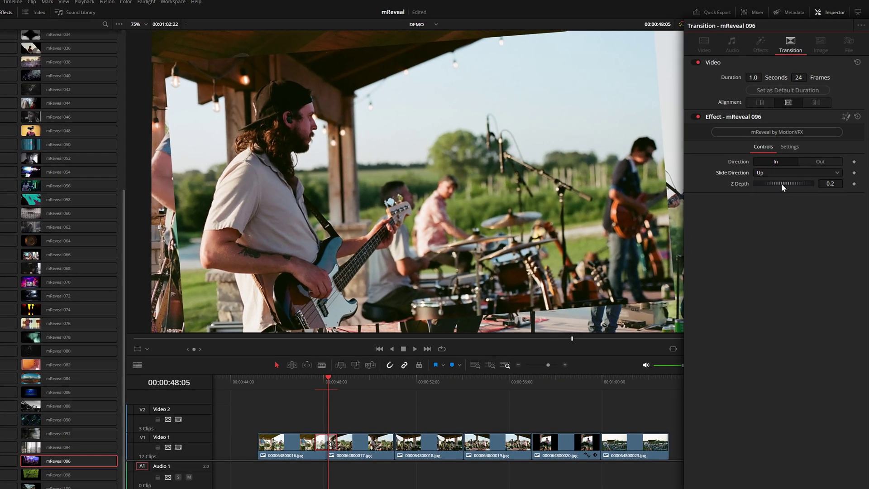
pyautogui.press('space')
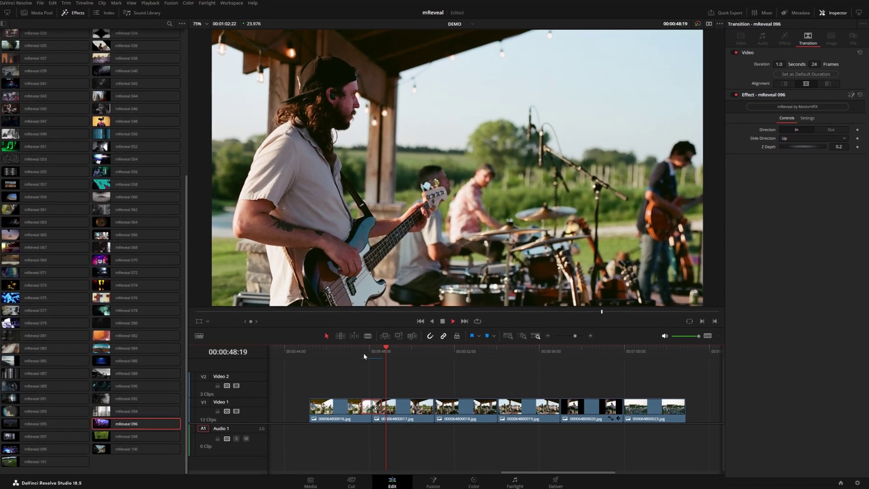
pyautogui.press('space')
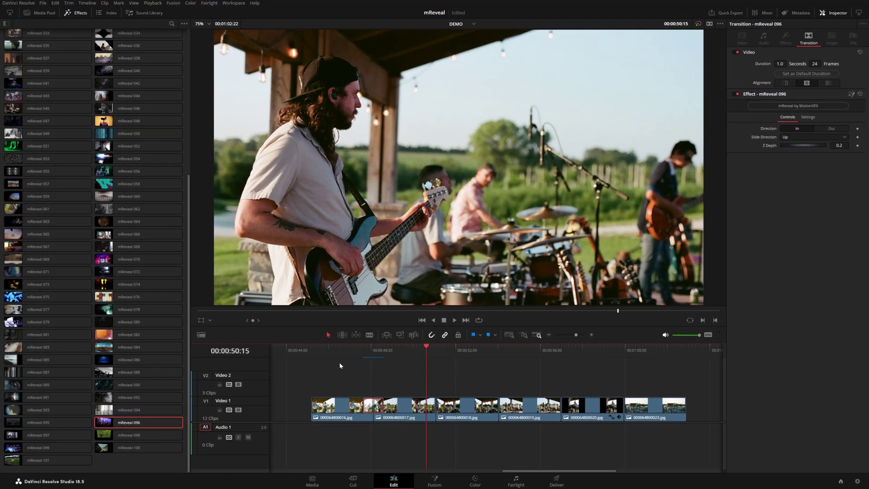
# - Add mReveal 097 at the 017/018 photo cut and preview it
pyautogui.moveTo(14, 435); pyautogui.dragTo(435, 407)
pyautogui.press('space')
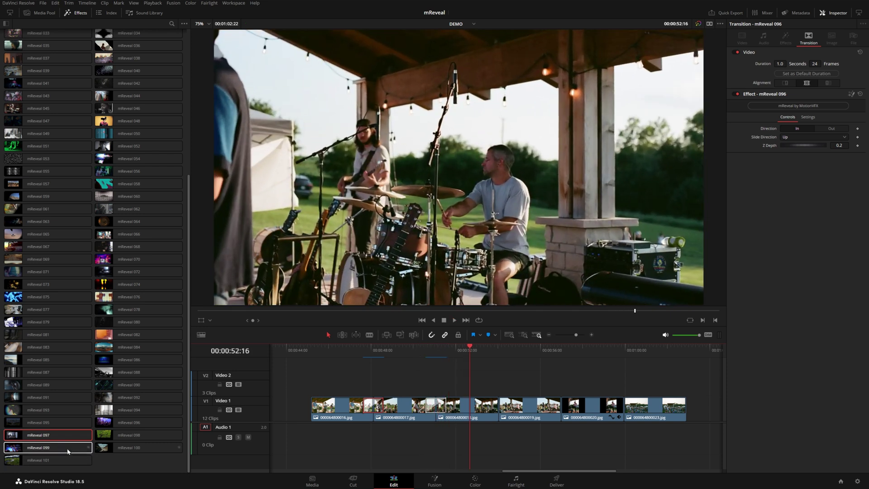
pyautogui.press('space')
# - Place the mReveal 059 blur transition on the cut after 000064800018.jpg and preview it
pyautogui.moveTo(38, 196); pyautogui.dragTo(477, 407)
pyautogui.click(490, 407)
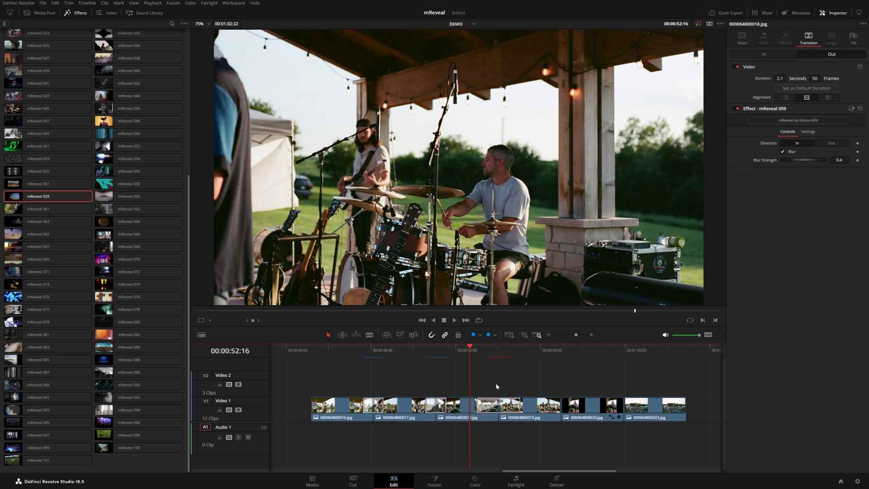
pyautogui.press('space')
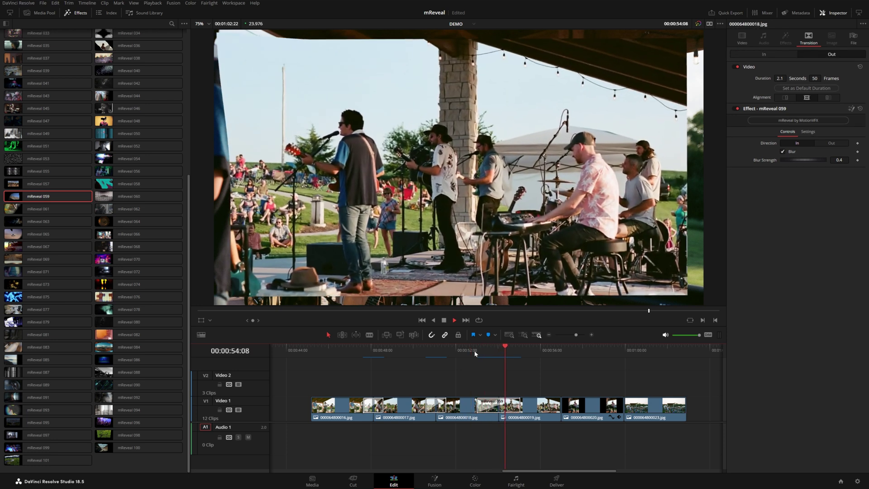
pyautogui.click(475, 354)
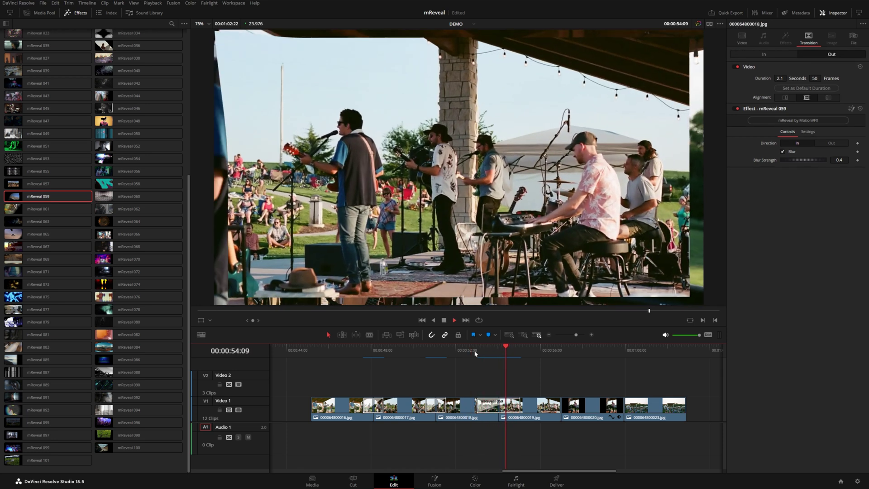
# - Place mReveal 036 on the cut between photos 019 and 020 and preview it
pyautogui.click(475, 354)
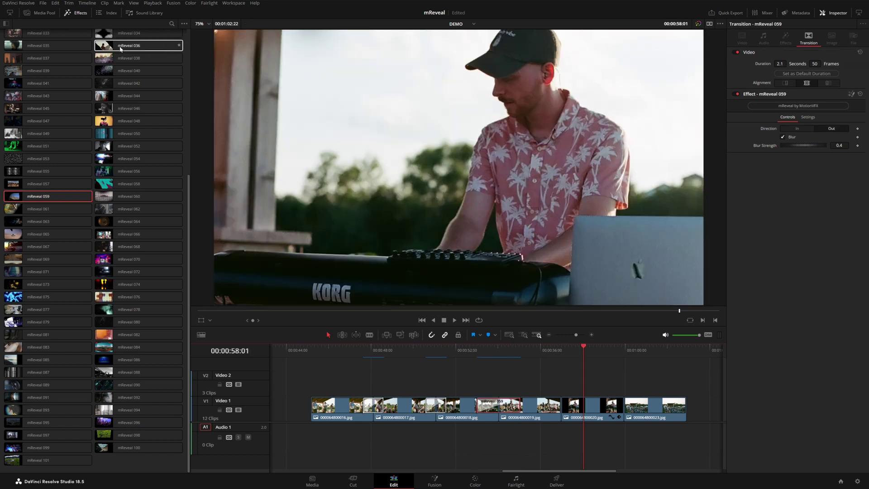
pyautogui.moveTo(120, 49); pyautogui.dragTo(555, 407)
pyautogui.click(542, 353)
pyautogui.press('space')
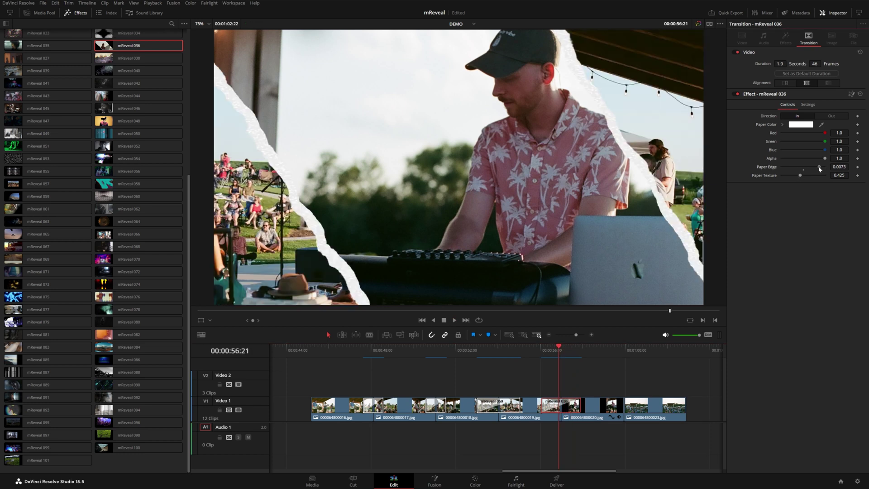
# - Thin and texture the white torn edge, then lengthen the transition to 3.3 seconds
pyautogui.moveTo(815, 168); pyautogui.dragTo(838, 170)
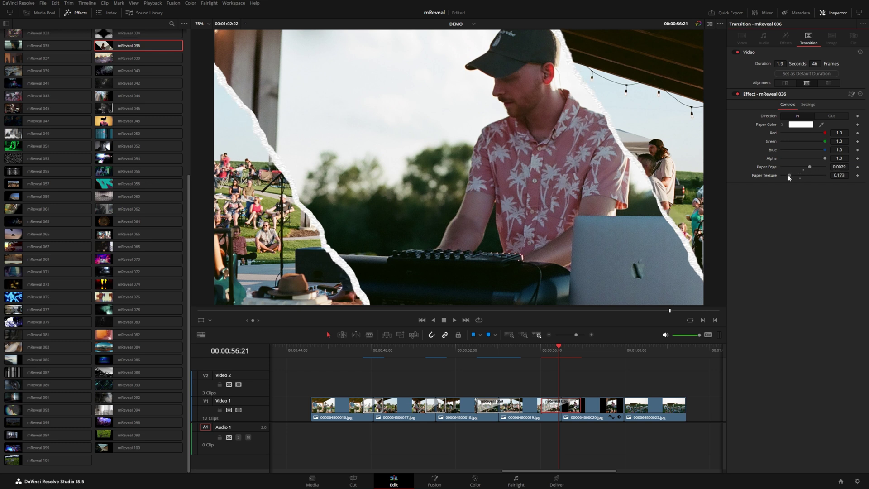
pyautogui.moveTo(786, 178); pyautogui.dragTo(792, 178)
pyautogui.click(783, 126)
pyautogui.click(836, 132)
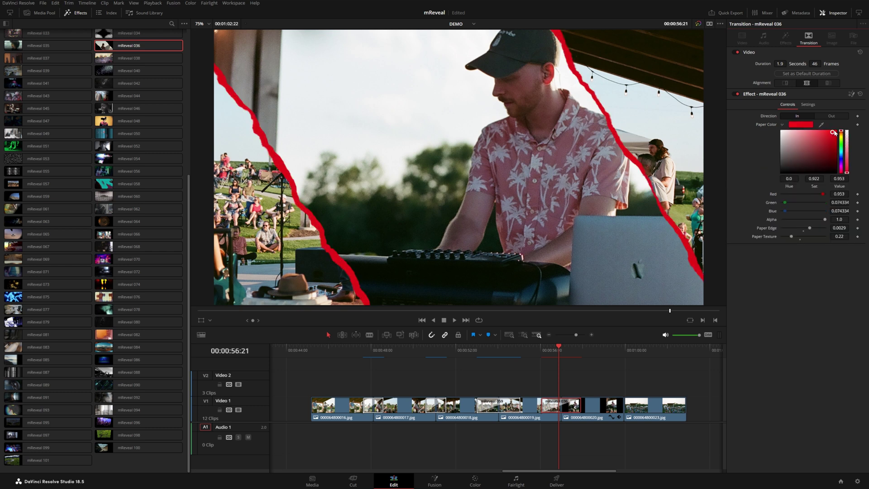
pyautogui.doubleClick(767, 125)
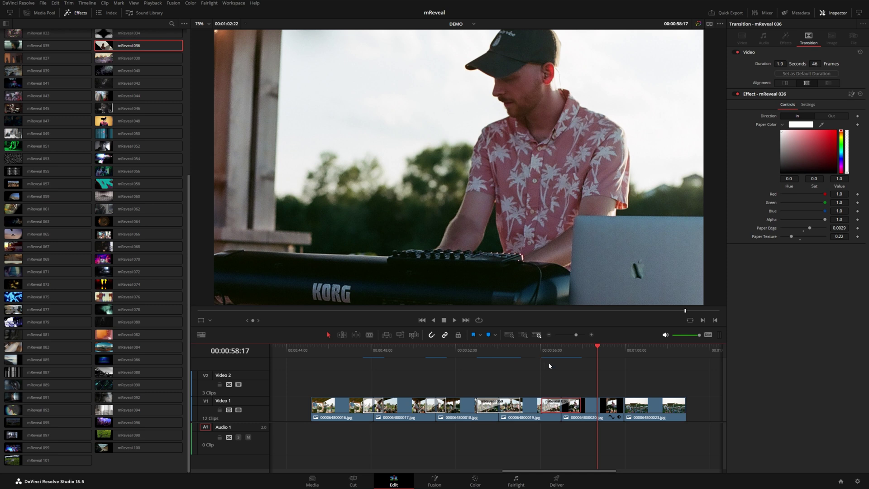
pyautogui.moveTo(542, 404); pyautogui.dragTo(600, 415)
pyautogui.click(559, 417)
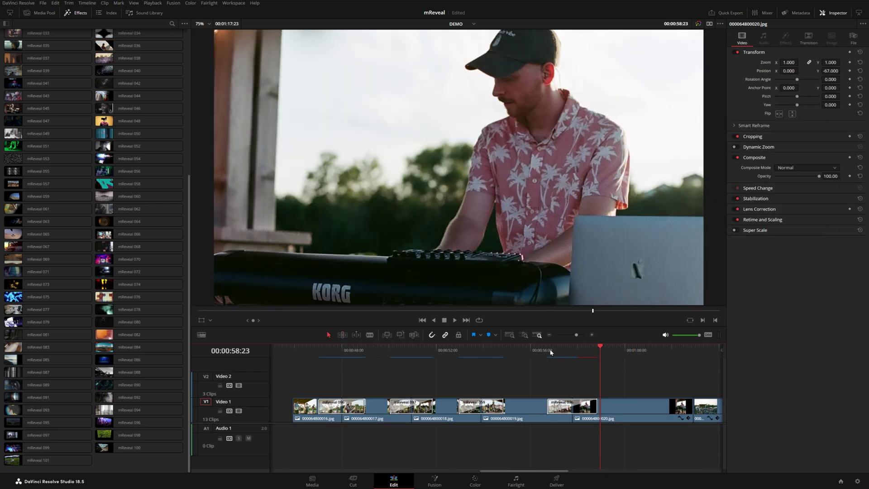
# - Add a Text+ title on V2 reading 'The Moore Brother Band' over several lines
pyautogui.click(7, 24)
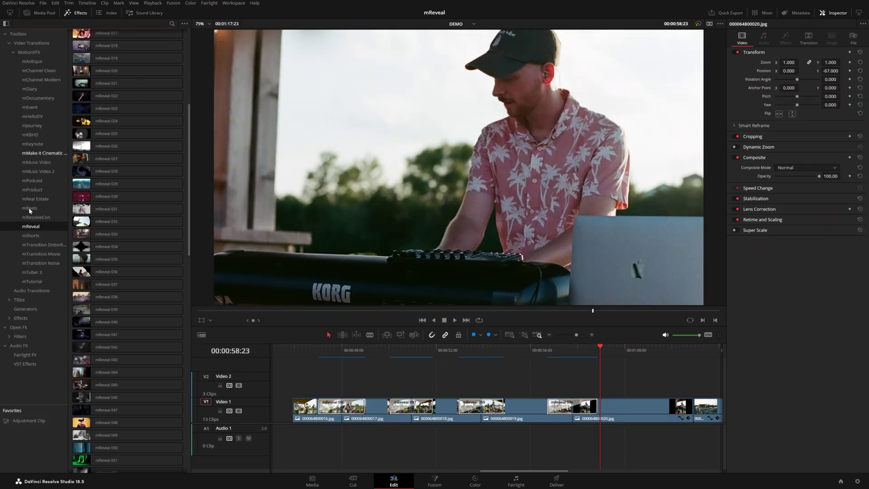
pyautogui.click(27, 298)
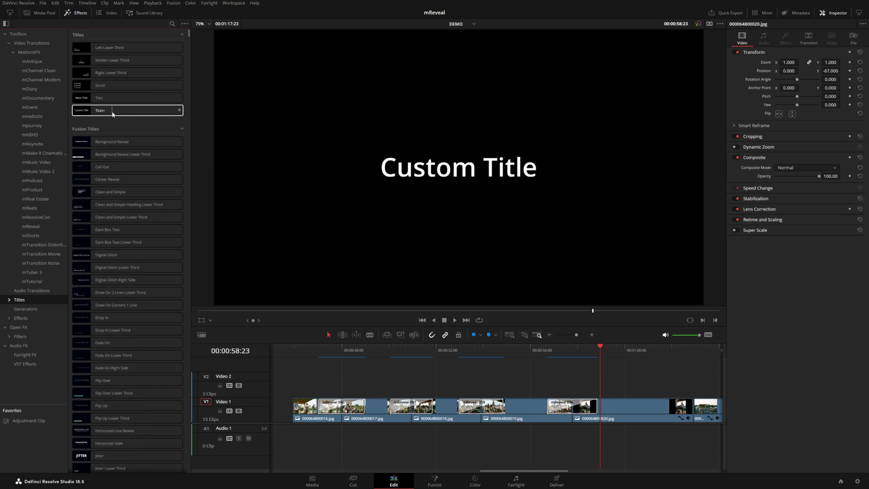
pyautogui.moveTo(113, 114); pyautogui.dragTo(594, 387)
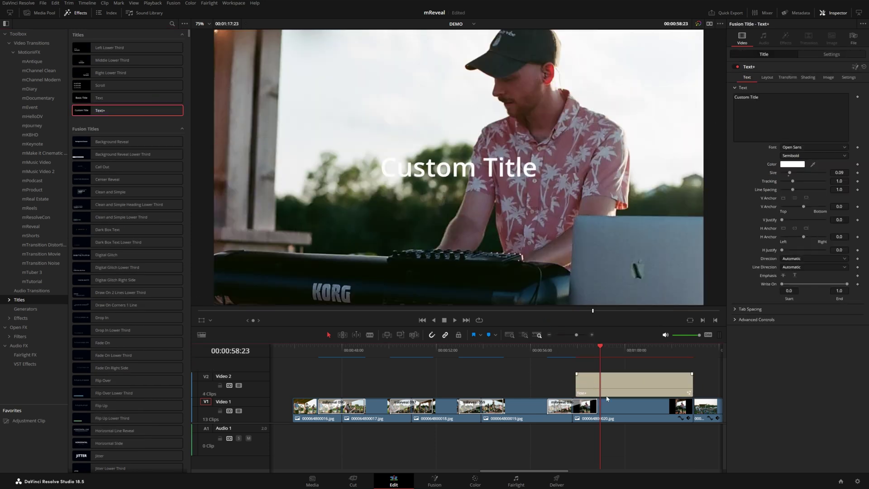
pyautogui.click(606, 392)
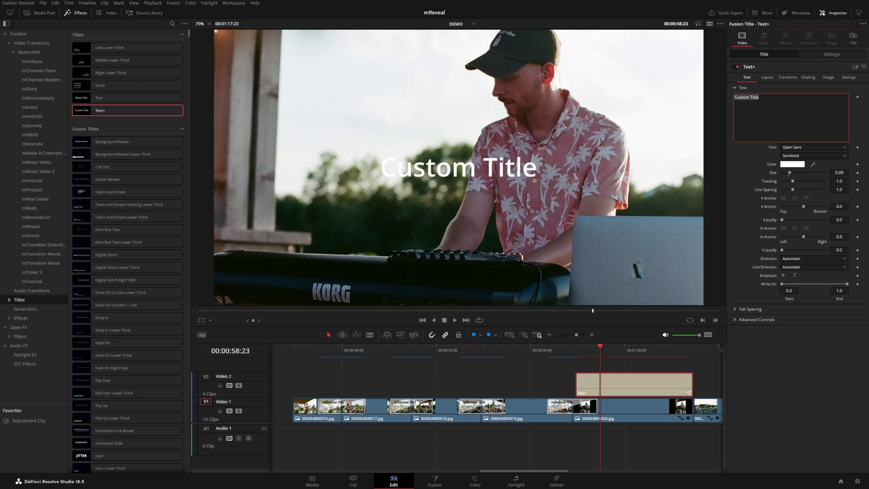
pyautogui.write('The')
pyautogui.press('Return')
pyautogui.write('Moore')
pyautogui.press('Return')
pyautogui.write('Brother')
pyautogui.press('Return')
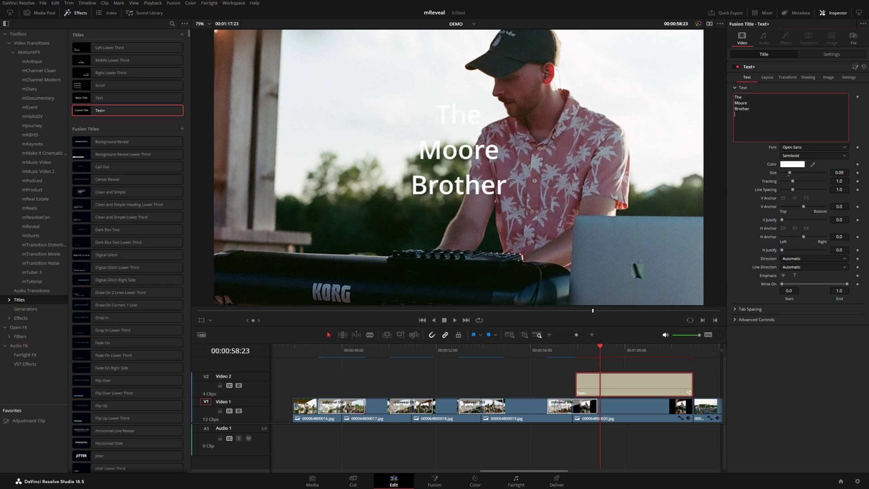
pyautogui.write('Band')
# - Set Baskerville MT Std Bold Italic, left-anchor it, move it upper-left, size 0.0728
pyautogui.click(814, 147)
pyautogui.click(795, 186)
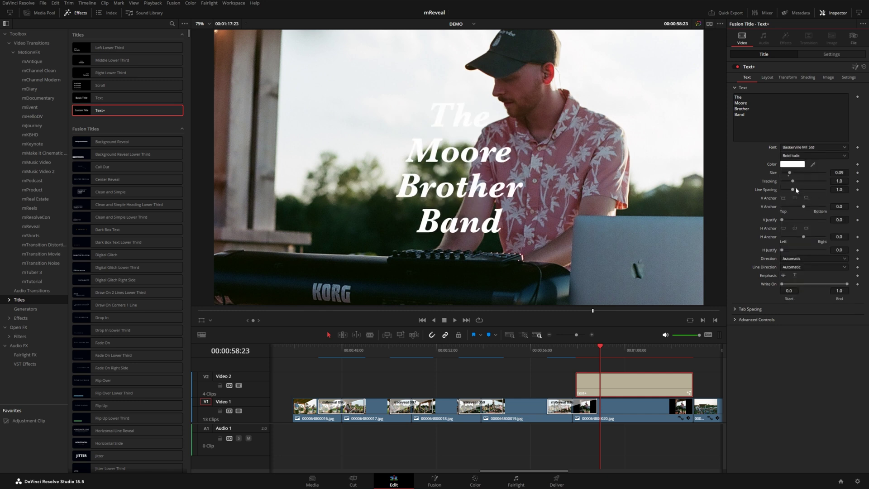
pyautogui.moveTo(802, 237); pyautogui.dragTo(776, 236)
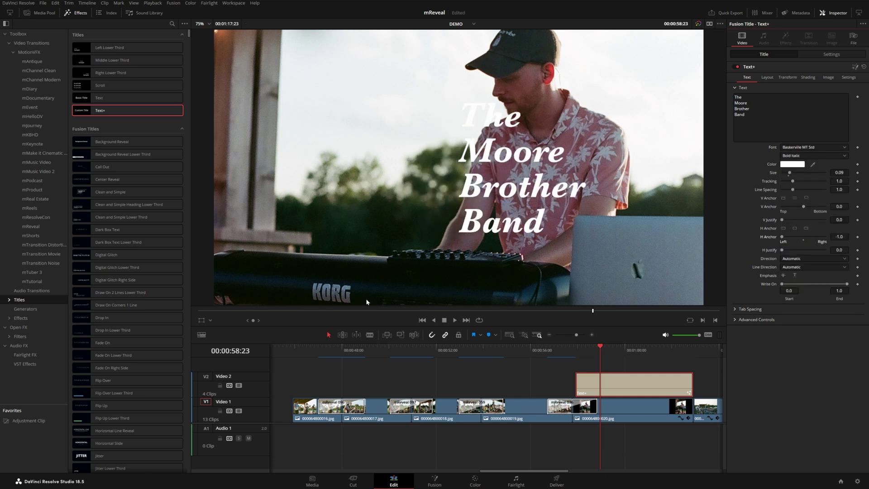
pyautogui.click(210, 320)
pyautogui.click(213, 357)
pyautogui.moveTo(459, 169); pyautogui.dragTo(299, 103)
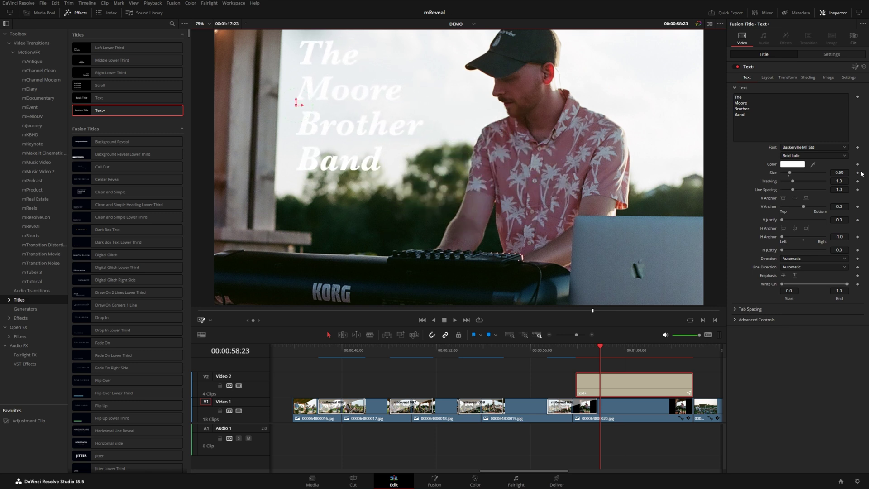
pyautogui.moveTo(840, 173); pyautogui.dragTo(837, 190)
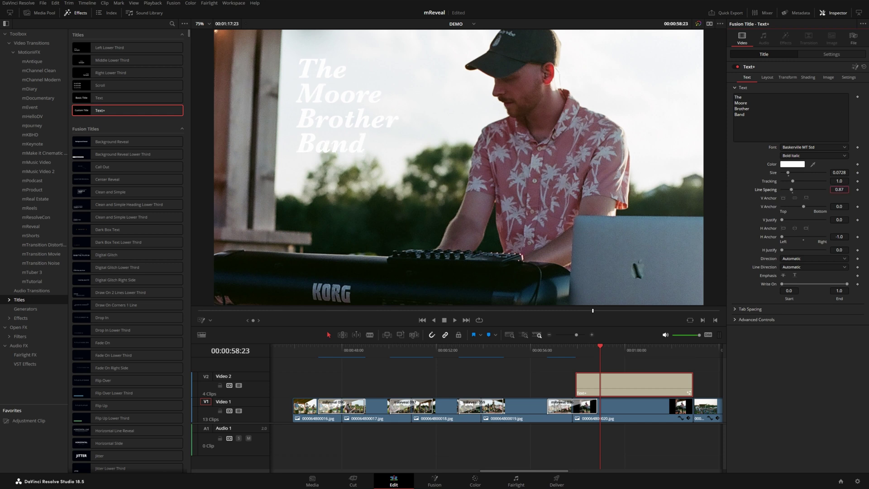
# - Color the title text yellow
pyautogui.click(793, 164)
pyautogui.click(493, 186)
pyautogui.moveTo(513, 190); pyautogui.dragTo(514, 192)
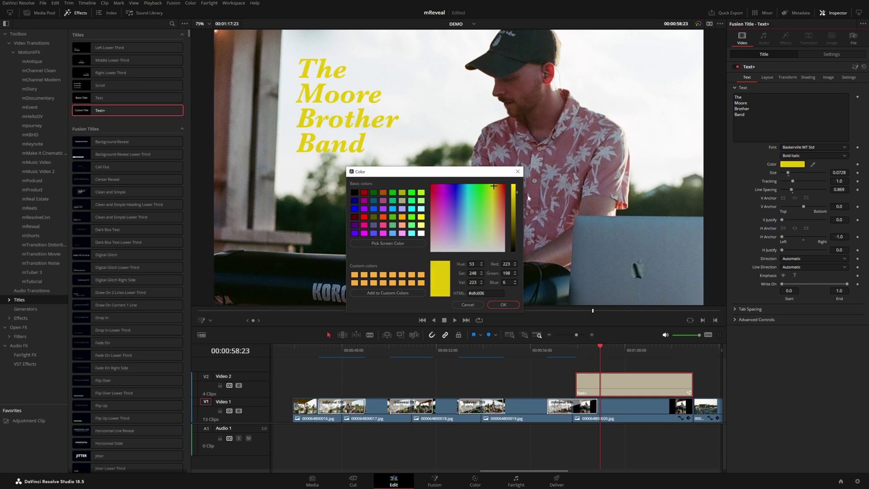
pyautogui.click(515, 306)
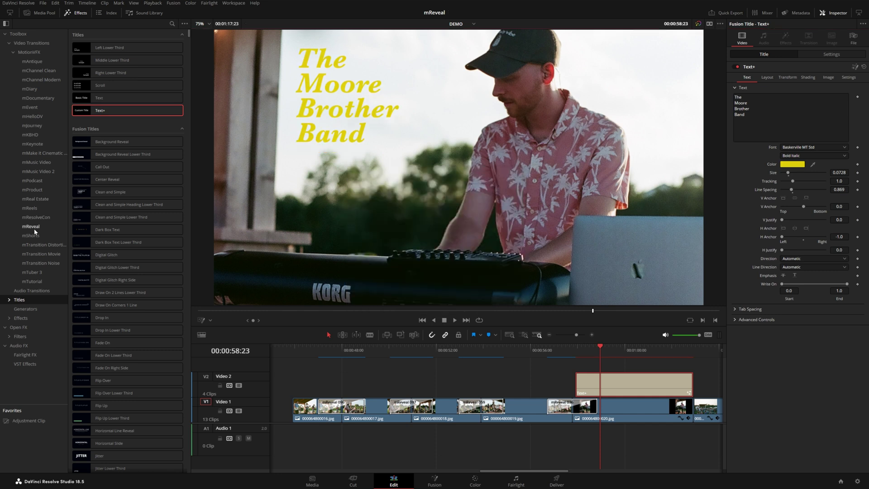
pyautogui.click(31, 227)
# - Add mReveal 072 to the title's start, nudge the title clip earlier, and replay the reveal
pyautogui.click(5, 23)
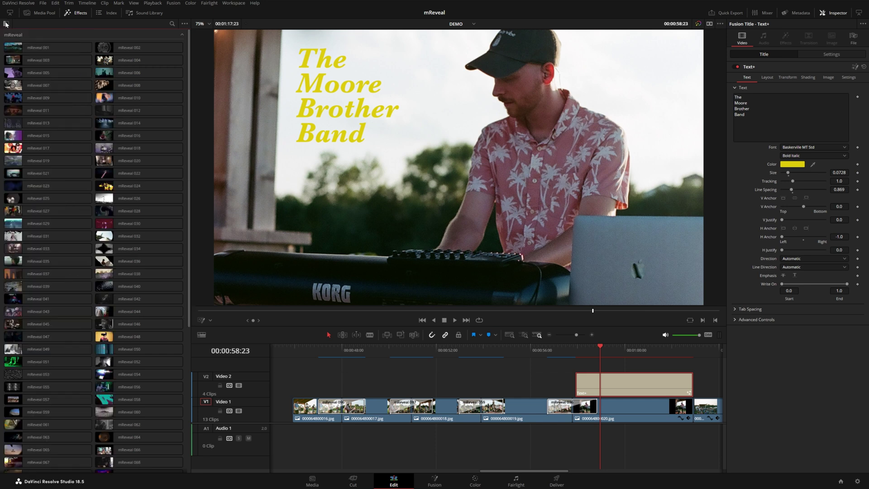
pyautogui.scroll(-5, 105, 317)
pyautogui.moveTo(105, 329); pyautogui.dragTo(584, 407)
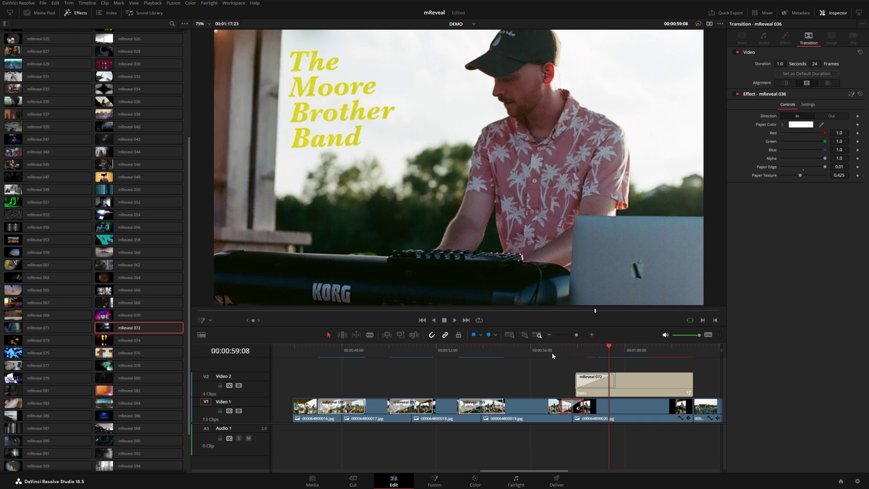
pyautogui.click(552, 354)
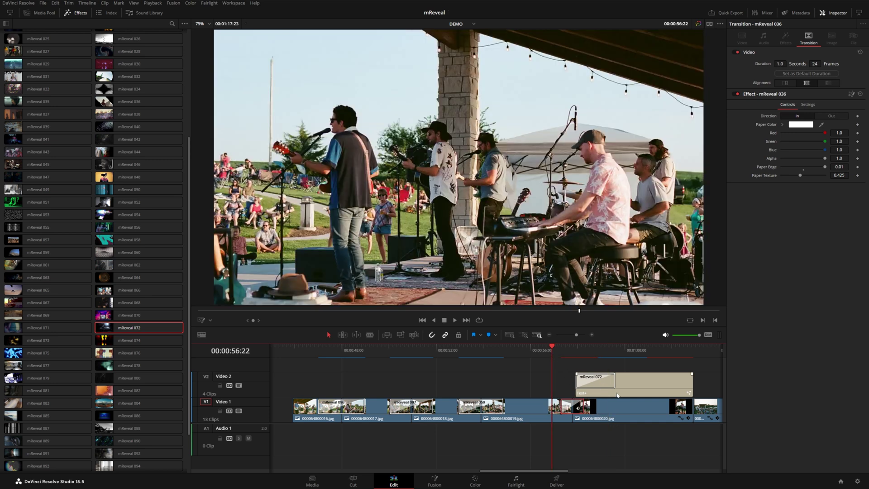
pyautogui.moveTo(617, 395); pyautogui.dragTo(611, 395)
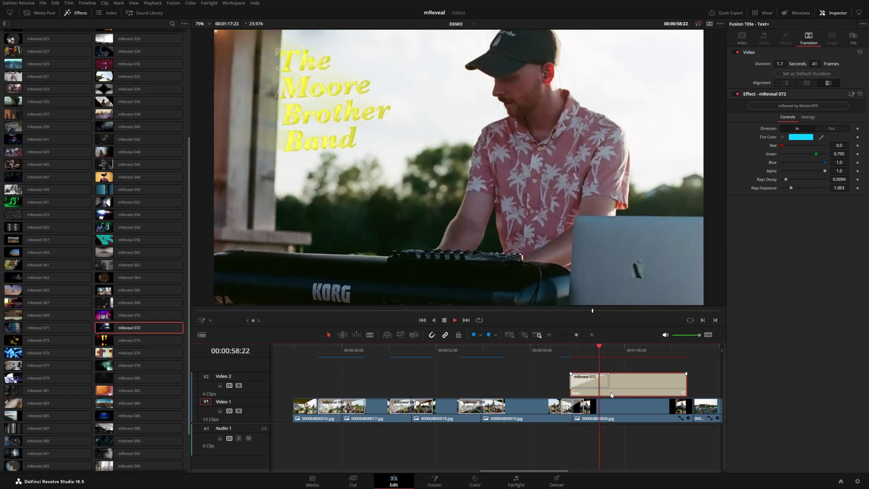
pyautogui.click(562, 354)
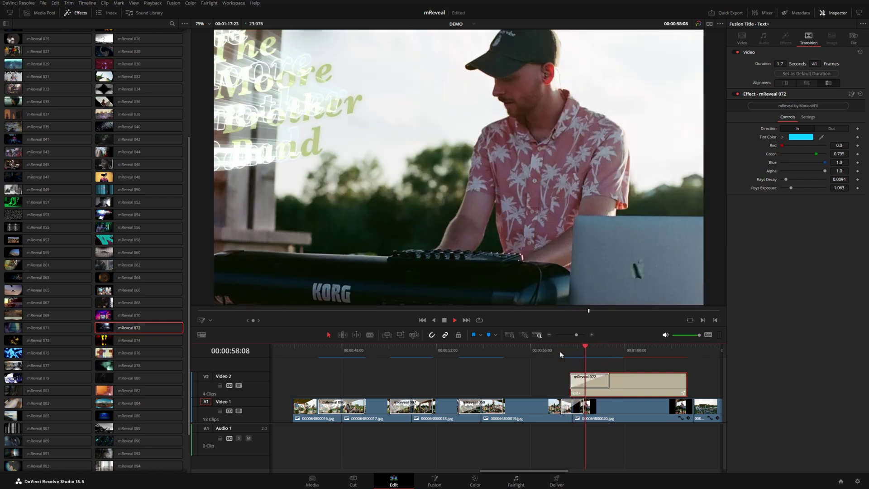